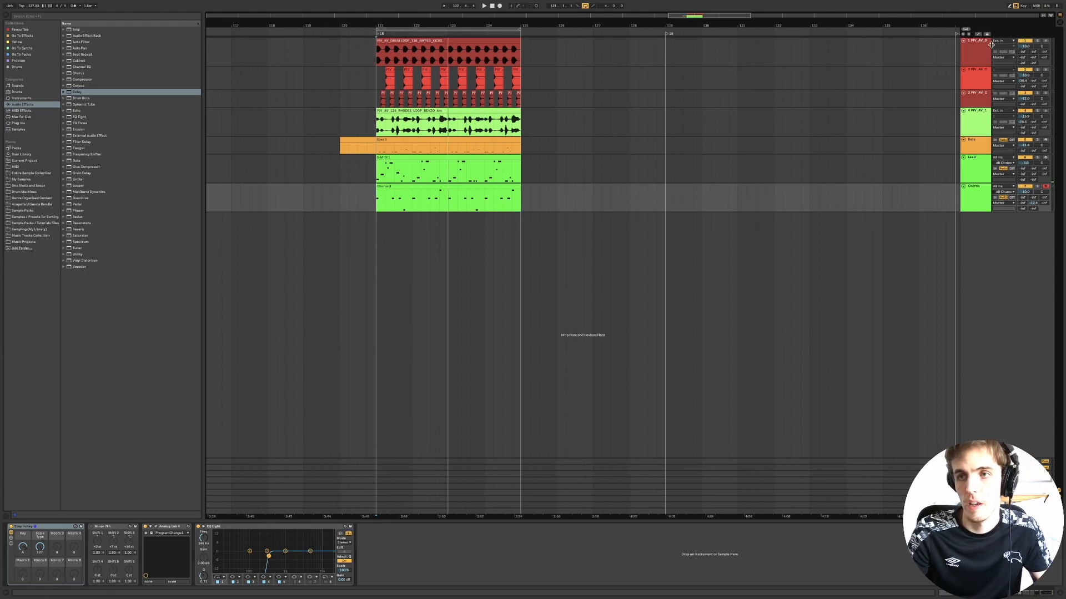
Solo the three drum tracks together and toggle playback of the looped section.
{"action": "left_click", "coordinate": [980, 52]}
{"action": "left_click", "coordinate": [978, 103], "text": "shift"}
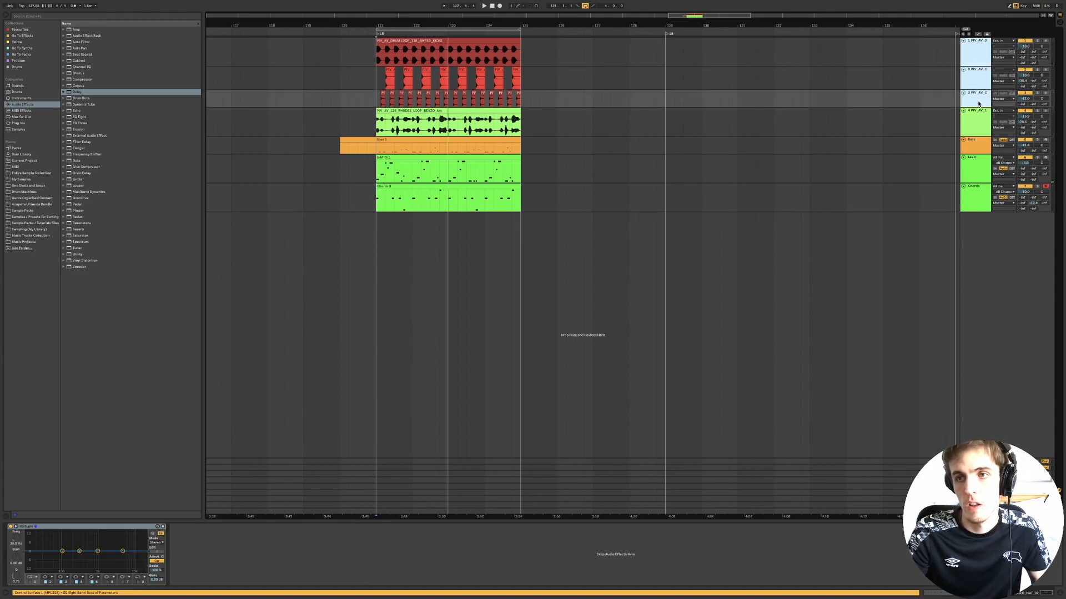
{"action": "left_click", "coordinate": [1037, 93]}
{"action": "key", "text": "space"}
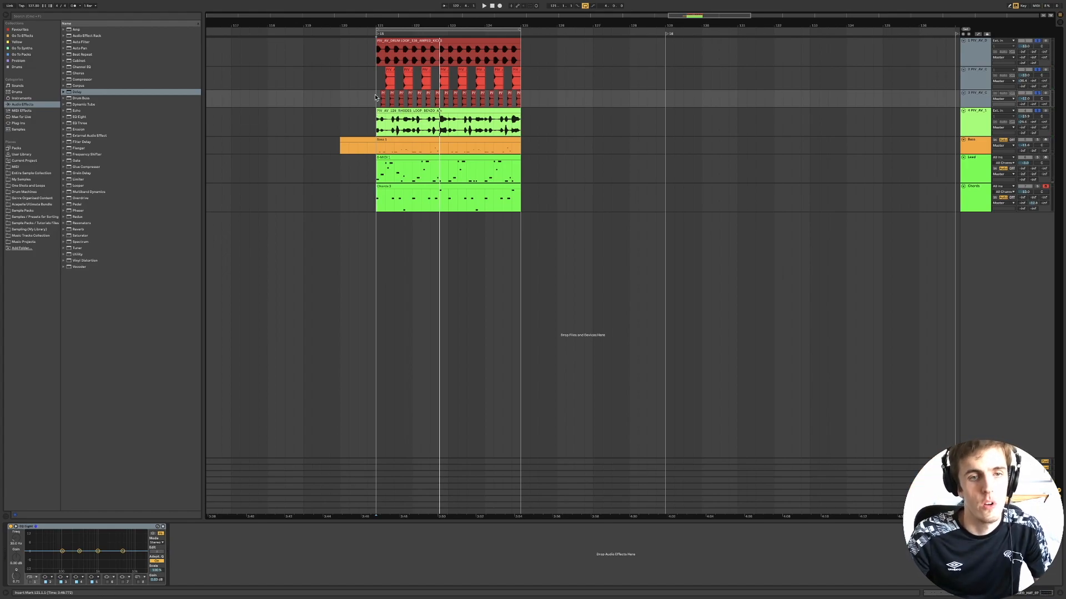
Go through the Bass, Lead, Chords and Rhodes loop clips one by one to review the existing parts.
{"action": "left_click", "coordinate": [406, 138]}
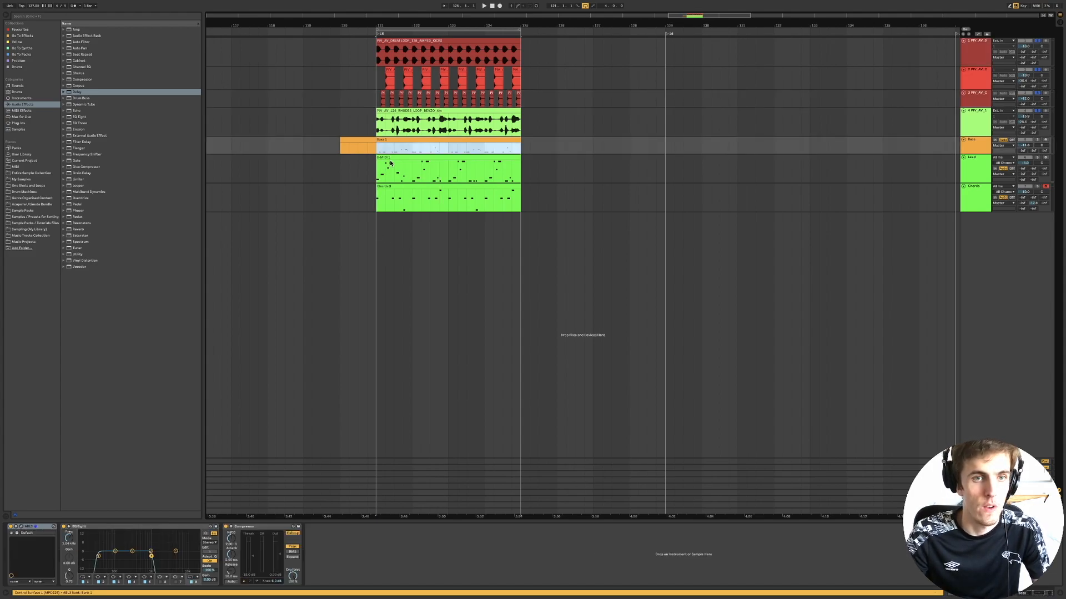
{"action": "left_click", "coordinate": [391, 157]}
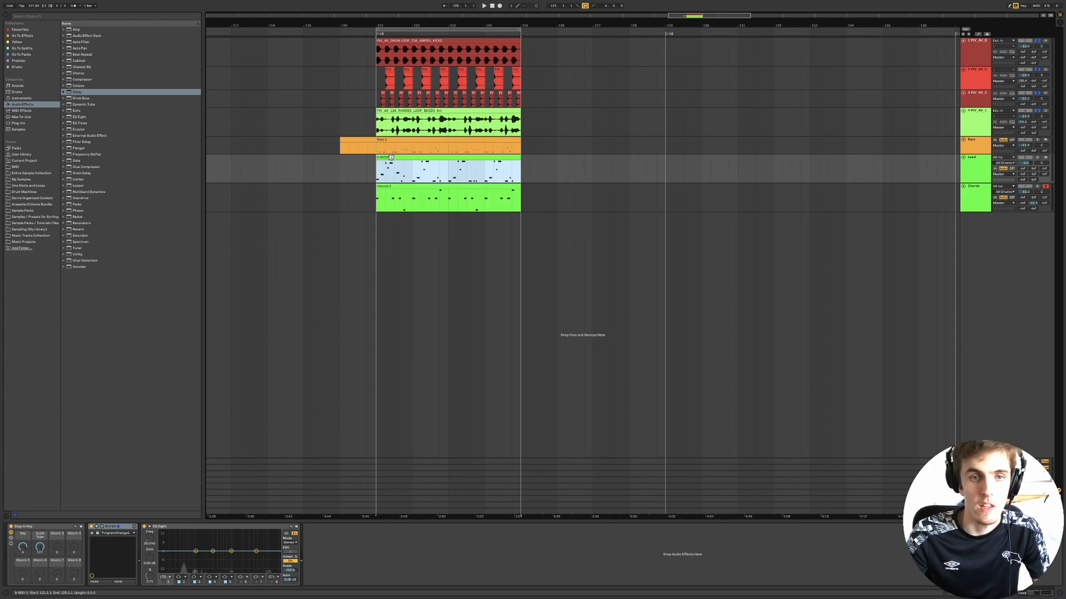
{"action": "left_click", "coordinate": [413, 186]}
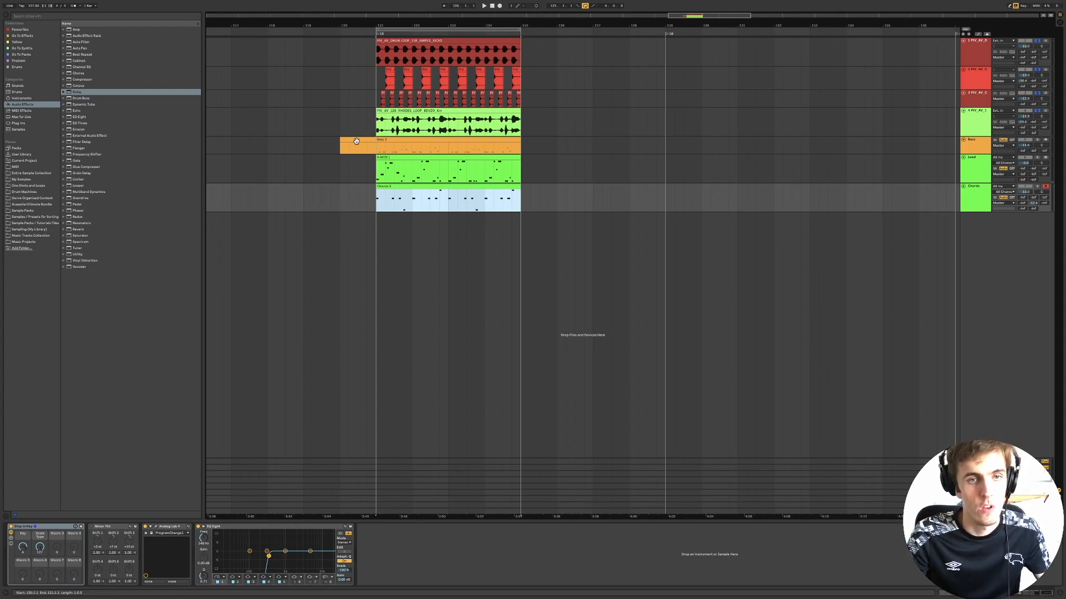
{"action": "left_click", "coordinate": [398, 108]}
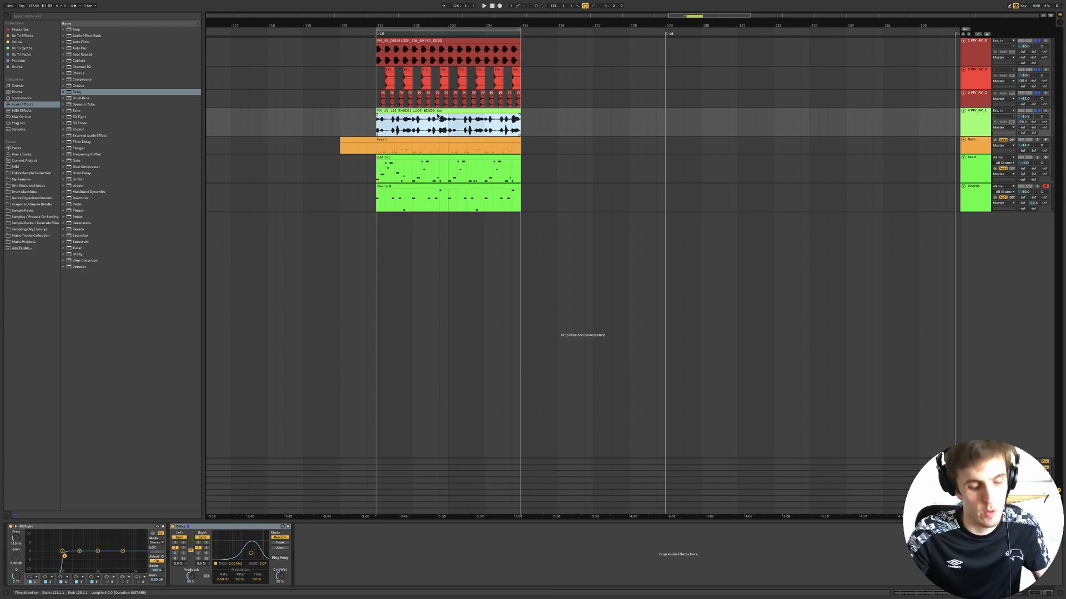
Open the one-bar clip at the start of the Bass track and examine its scale notes with Fold off and on.
{"action": "left_click", "coordinate": [368, 139]}
{"action": "double_click", "coordinate": [366, 139]}
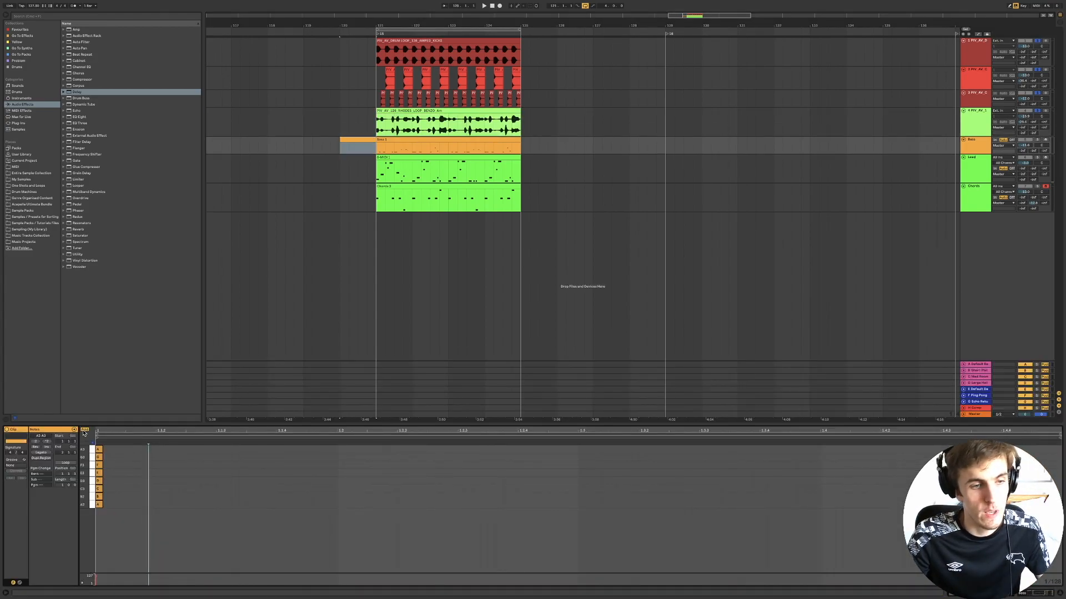
{"action": "left_click", "coordinate": [85, 431]}
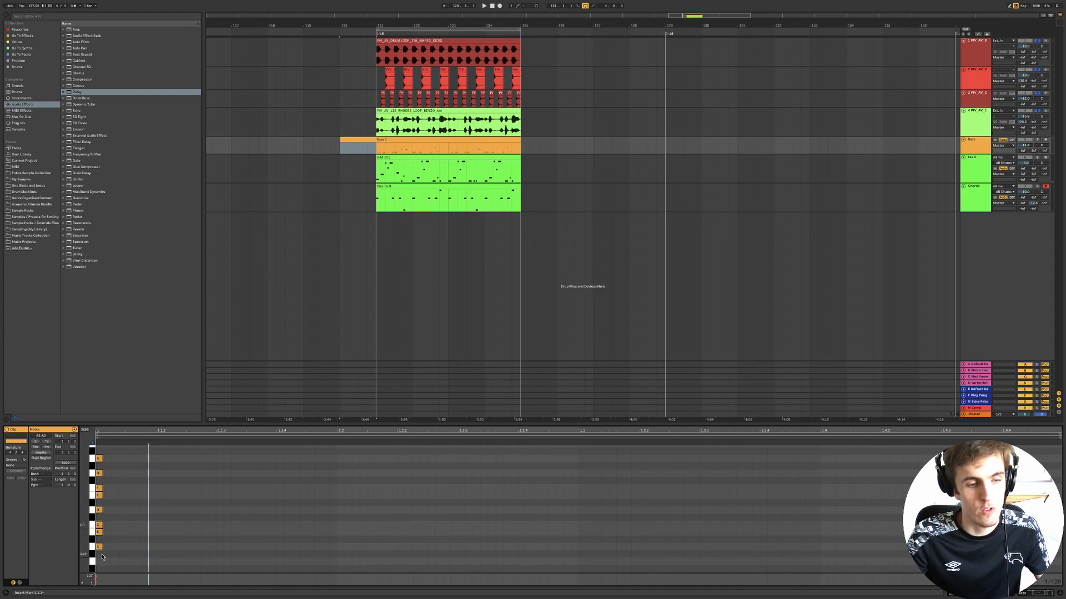
{"action": "left_click_drag", "start_coordinate": [101, 557], "coordinate": [99, 461]}
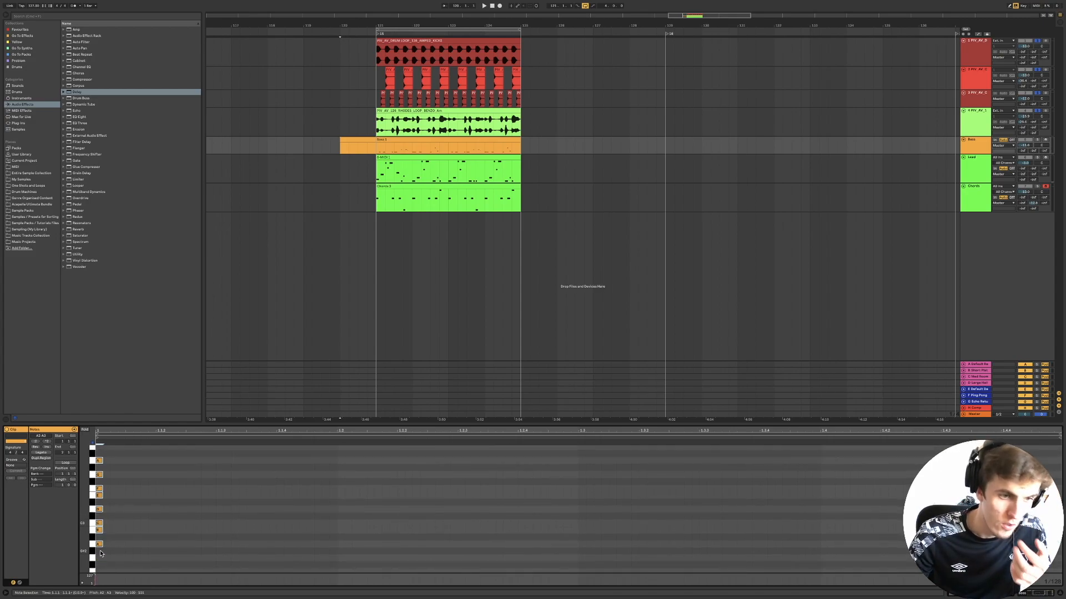
{"action": "left_click", "coordinate": [85, 431]}
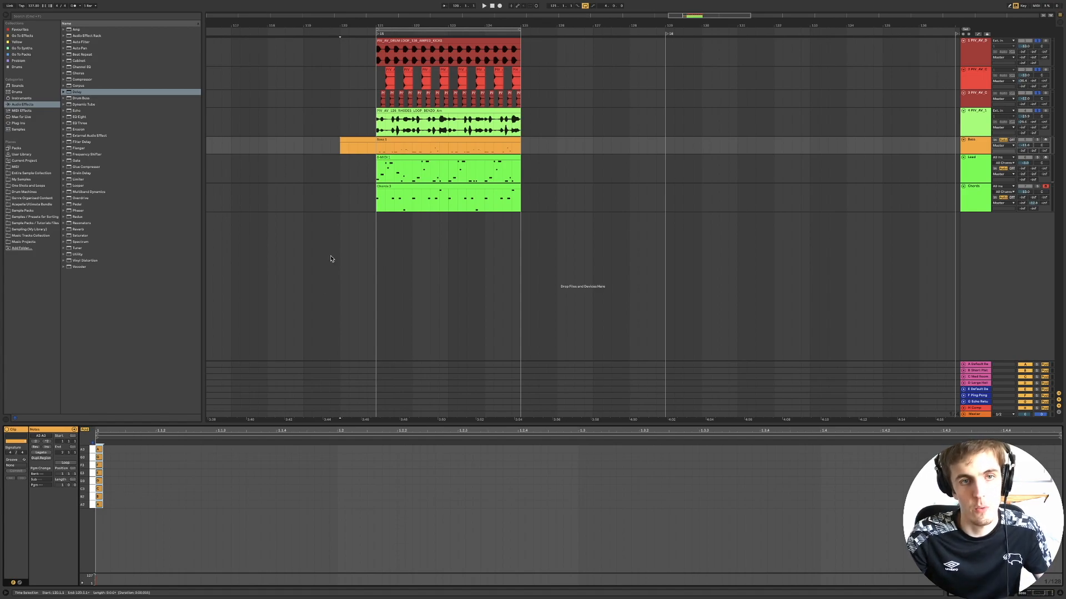
Try to delete all scale notes in the one-bar Bass clip and move both Bass clips later in the arrangement.
{"action": "left_click_drag", "start_coordinate": [151, 516], "coordinate": [95, 445]}
{"action": "key", "text": "Delete"}
{"action": "left_click", "coordinate": [140, 485]}
{"action": "key", "text": "space"}
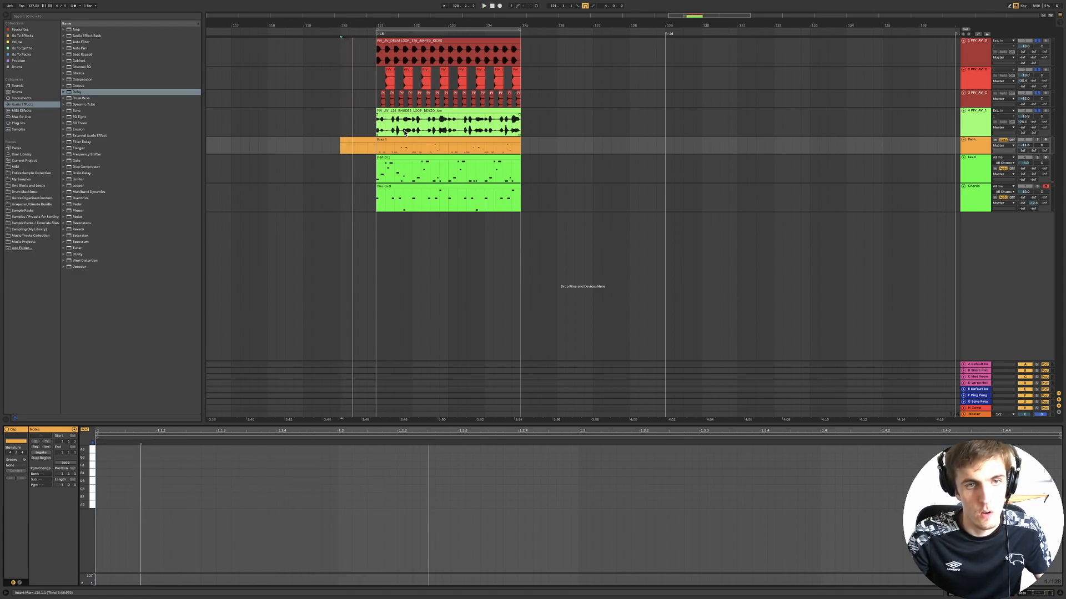
{"action": "left_click_drag", "start_coordinate": [410, 140], "coordinate": [553, 143]}
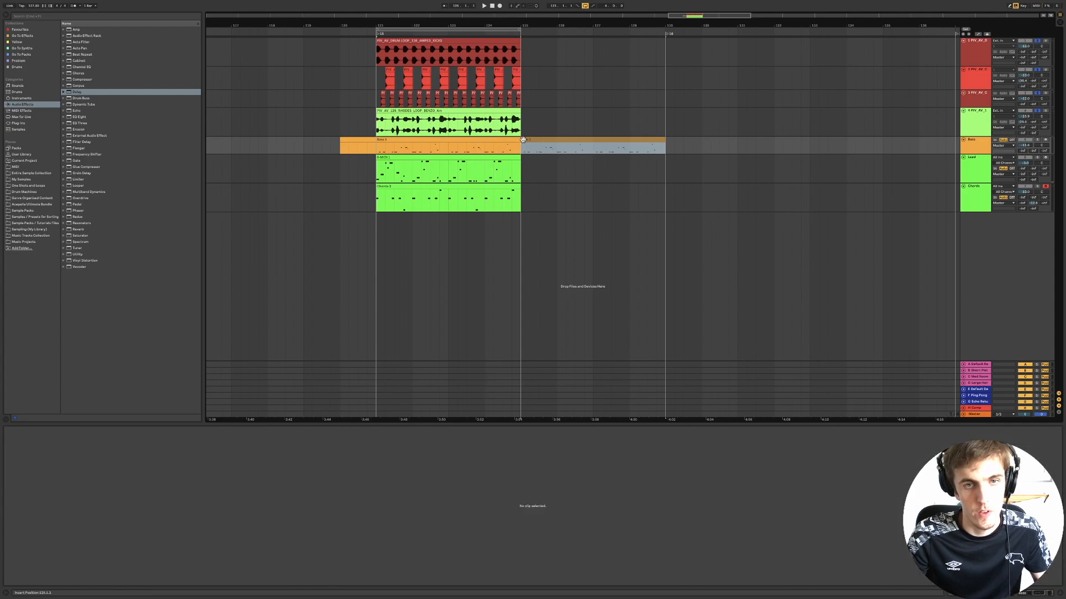
{"action": "left_click", "coordinate": [393, 145]}
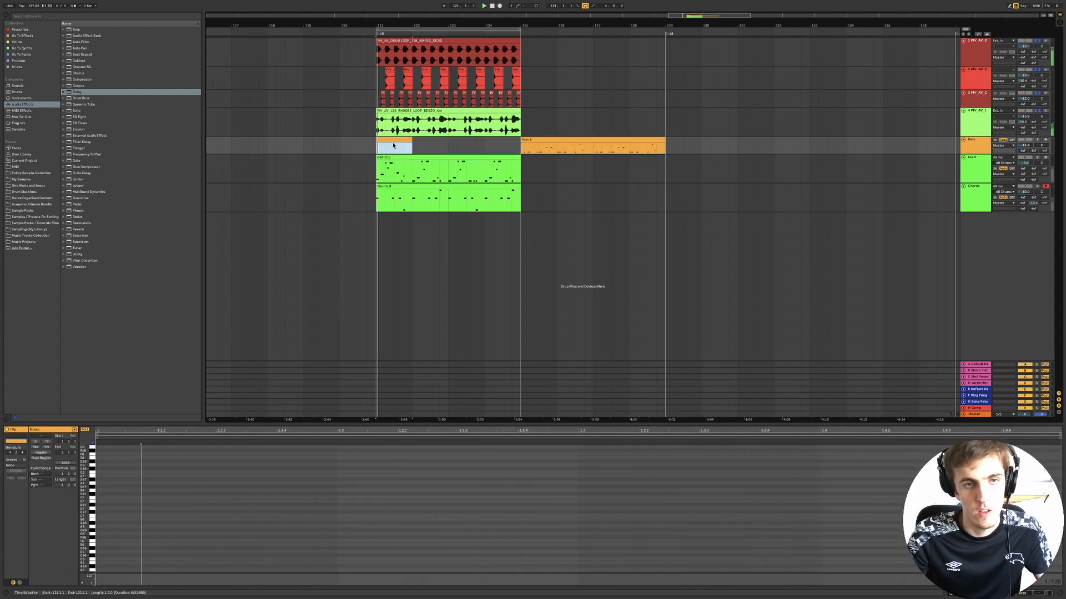
Arm the Bass track and undo the last clip moves and the deletion of the scale notes.
{"action": "left_click", "coordinate": [1045, 140]}
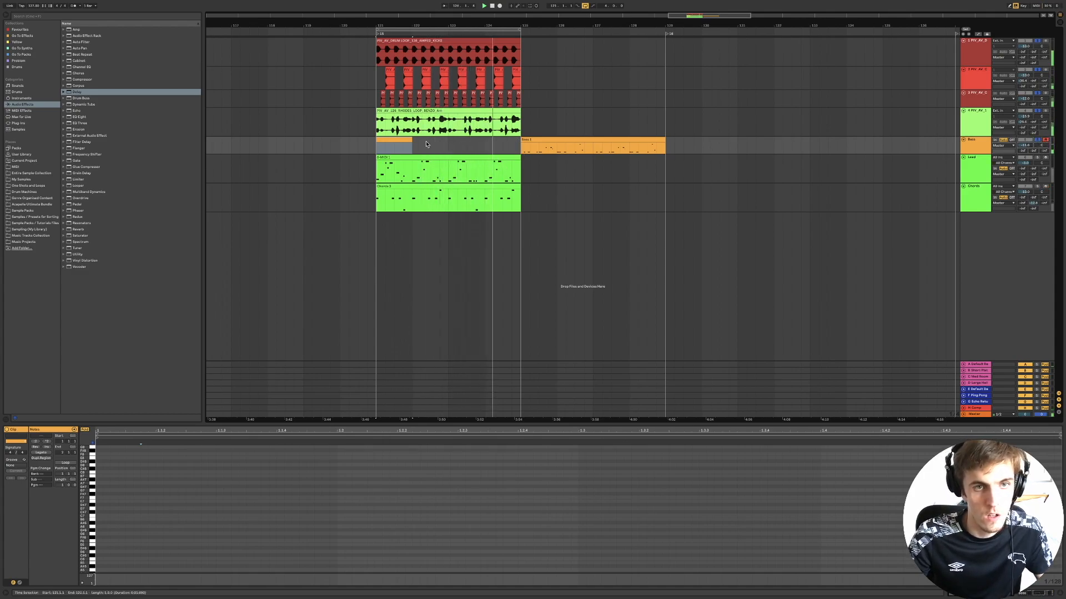
{"action": "key", "text": "super+z"}
{"action": "key", "text": "super+z"}
{"action": "key", "text": "space"}
{"action": "left_click", "coordinate": [358, 147]}
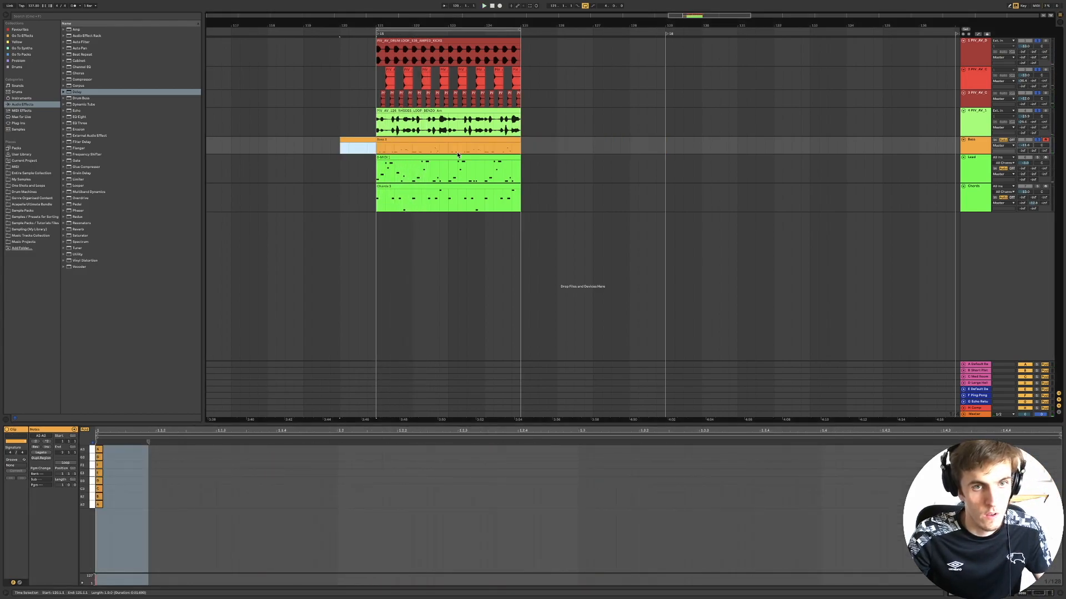
Move the existing four-bar Bass clip four bars later, directly after the looped section.
{"action": "left_click", "coordinate": [441, 140]}
{"action": "left_click_drag", "start_coordinate": [425, 147], "coordinate": [577, 145]}
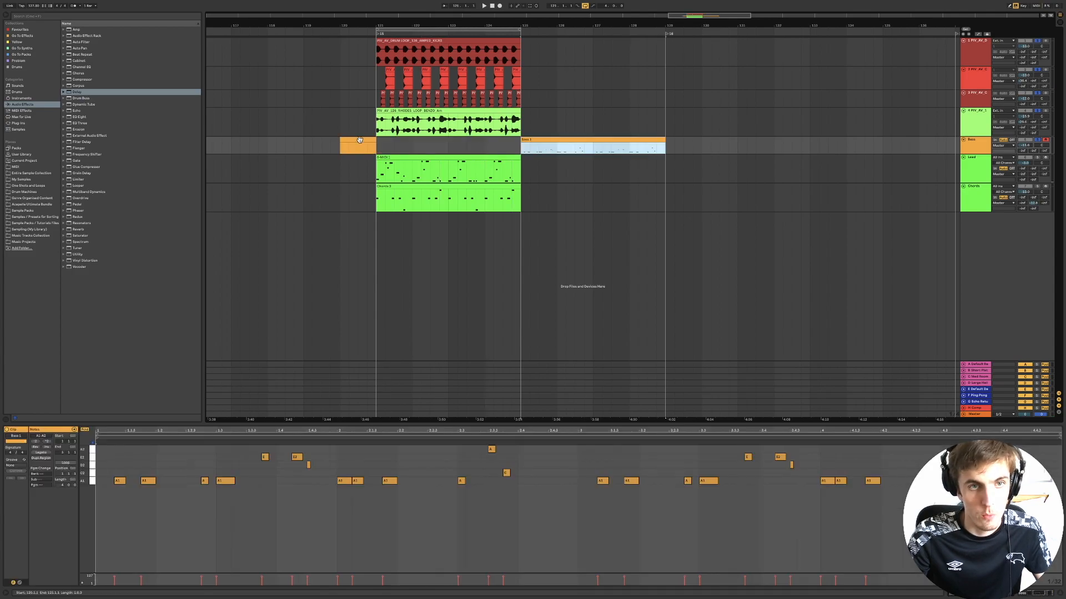
{"action": "left_click", "coordinate": [358, 145]}
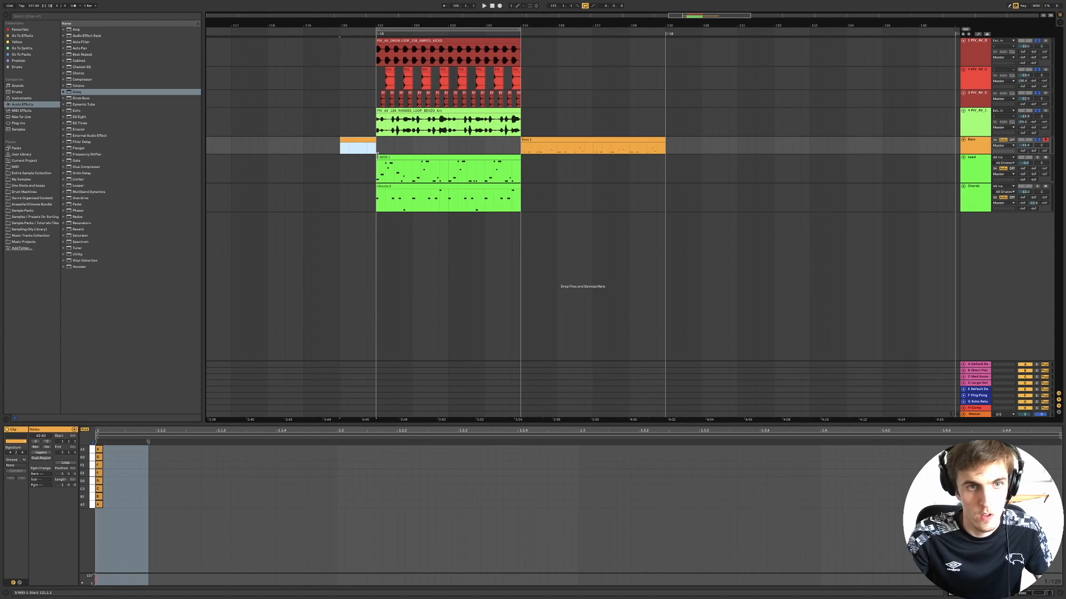
{"action": "left_click_drag", "start_coordinate": [377, 145], "coordinate": [518, 150]}
{"action": "key", "text": "super+shift+m"}
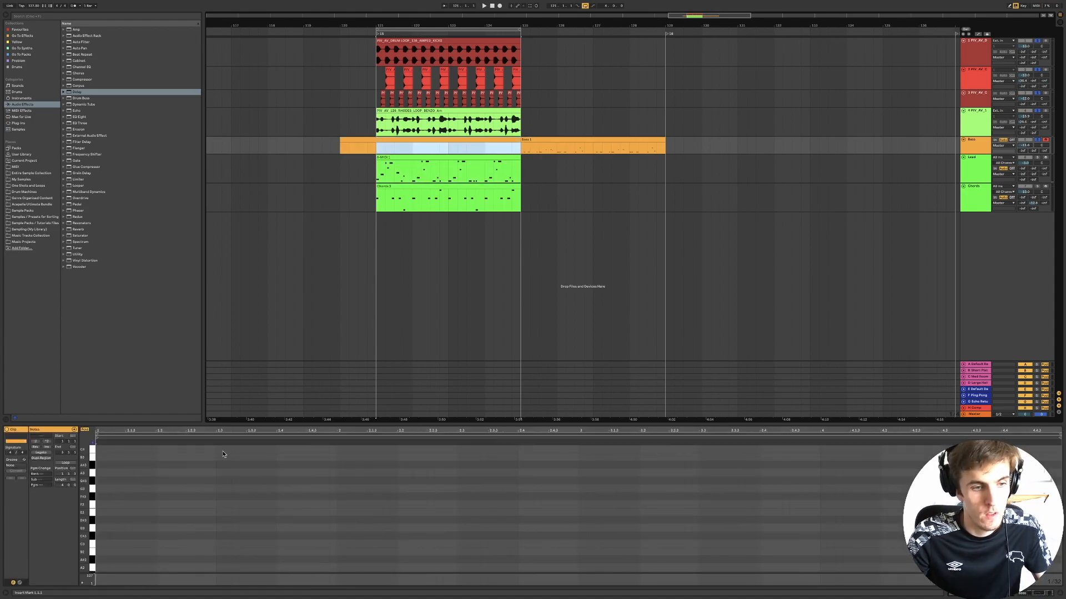
{"action": "left_click", "coordinate": [89, 538]}
{"action": "left_click", "coordinate": [429, 140]}
{"action": "key", "text": "Delete"}
Move the one-bar Bass clip one bar later to the loop start and deactivate its stacked scale notes as a guide.
{"action": "left_click_drag", "start_coordinate": [368, 138], "coordinate": [405, 143]}
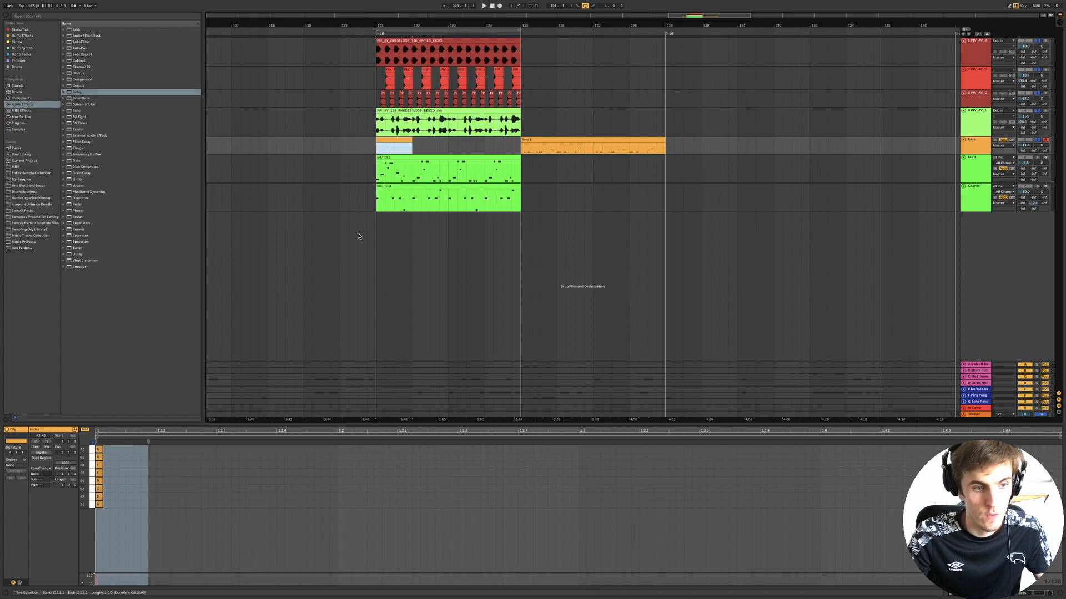
{"action": "key", "text": "space"}
{"action": "left_click_drag", "start_coordinate": [106, 503], "coordinate": [95, 441]}
{"action": "left_click", "coordinate": [133, 494]}
{"action": "key", "text": "space"}
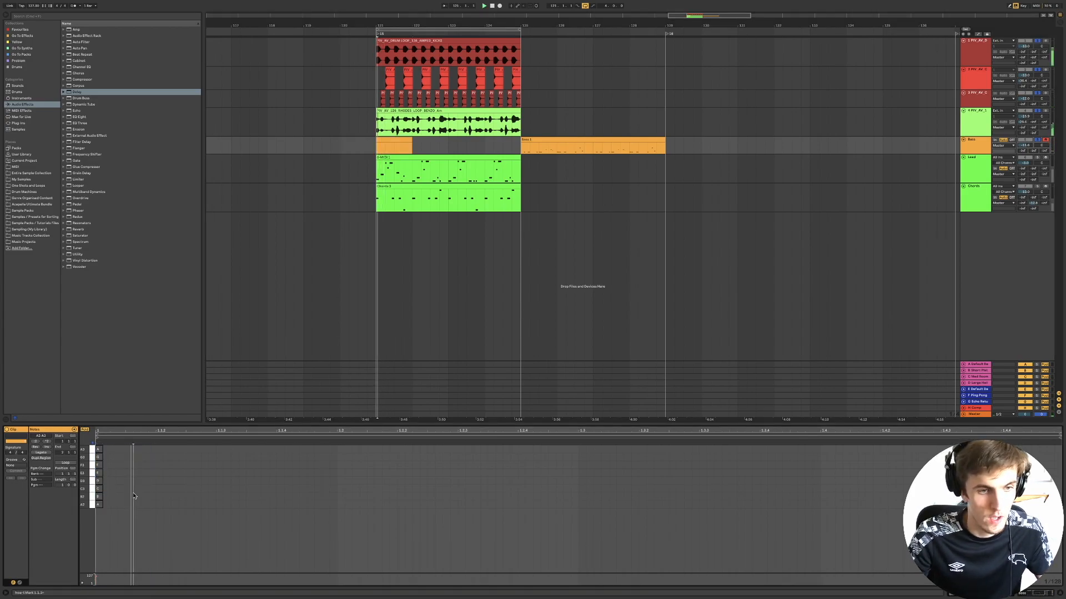
Add four short notes, E3, D3, C3 and A2, as a descending line from beat 1 into beat 1.2 of the Bass clip.
{"action": "double_click", "coordinate": [189, 473]}
{"action": "double_click", "coordinate": [242, 481]}
{"action": "double_click", "coordinate": [325, 489]}
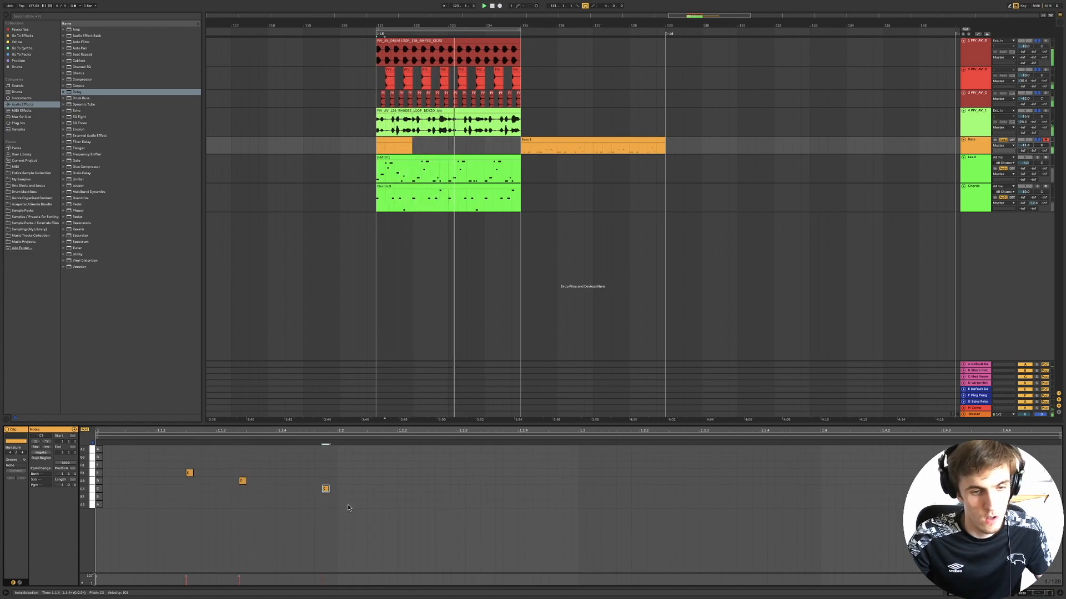
{"action": "double_click", "coordinate": [355, 505]}
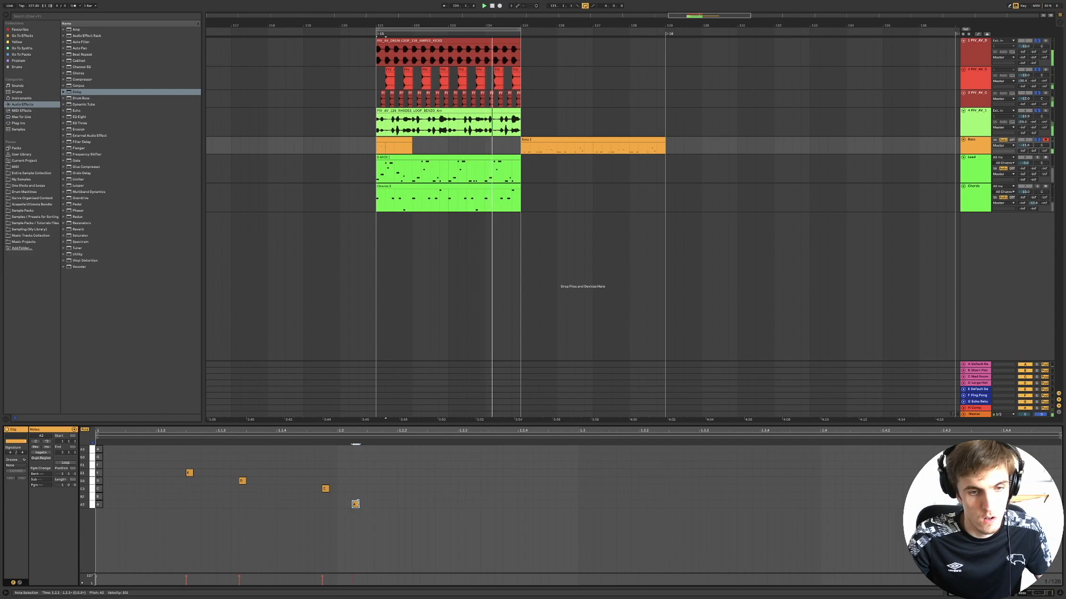
{"action": "key", "text": "space"}
Lengthen all notes in the Bass clip together to about a 1/32 note.
{"action": "key", "text": "ctrl+a"}
{"action": "left_click_drag", "start_coordinate": [356, 504], "coordinate": [381, 505]}
{"action": "key", "text": "space"}
{"action": "left_click", "coordinate": [372, 512]}
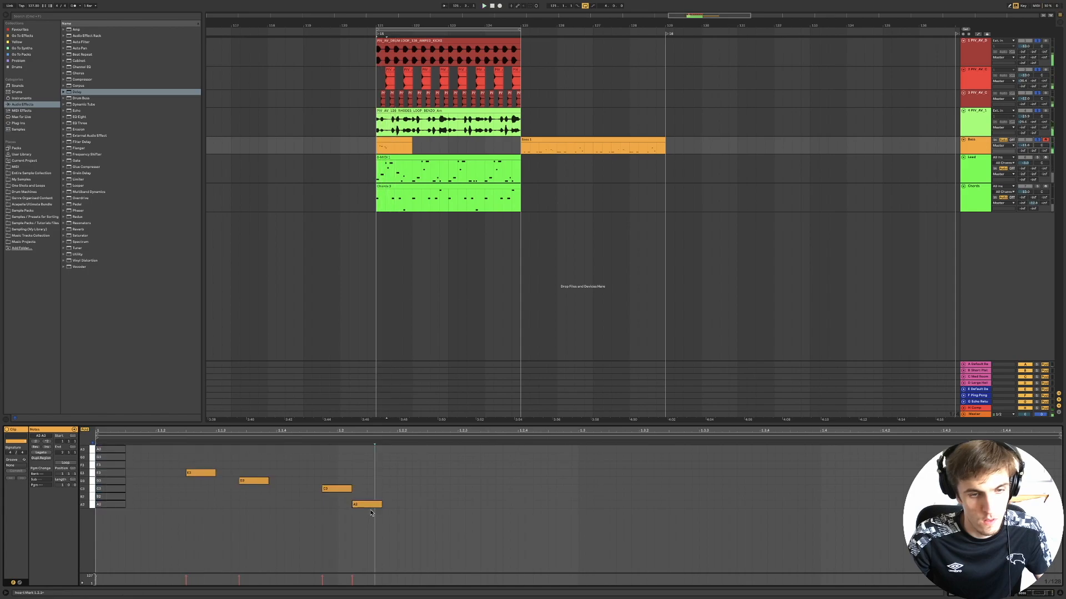
Shift the four notes earlier, with E3 at 1.1.2, D3 at 1.1.3, A2 at 1.2 and C3 just before it.
{"action": "left_click_drag", "start_coordinate": [193, 473], "coordinate": [163, 473]}
{"action": "left_click_drag", "start_coordinate": [248, 480], "coordinate": [225, 480]}
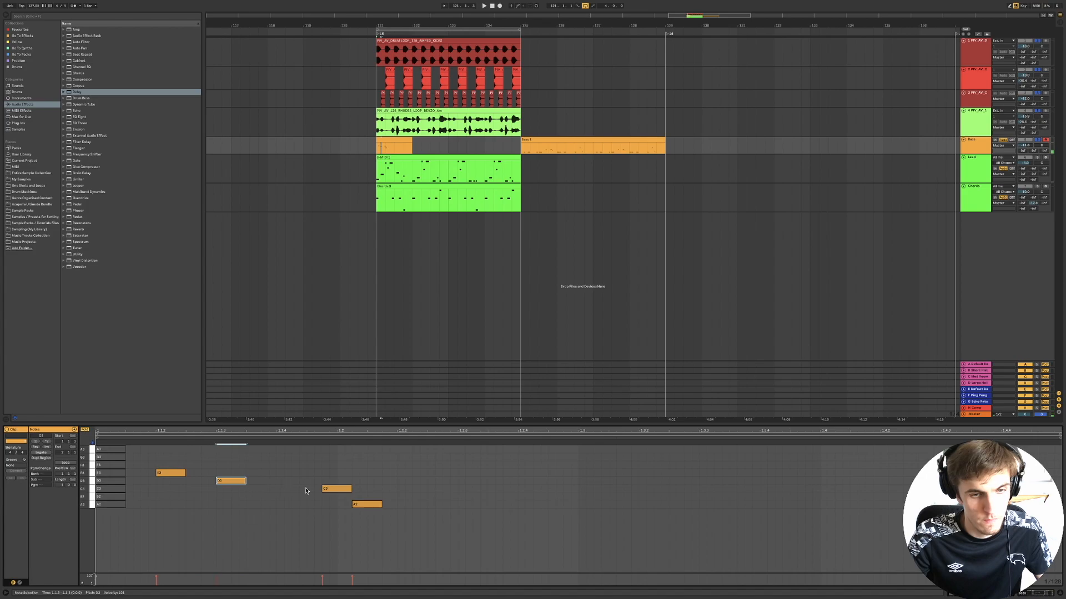
{"action": "mouse_move", "coordinate": [329, 490]}
{"action": "left_mouse_down"}
{"action": "mouse_move", "coordinate": [308, 490]}
{"action": "mouse_move", "coordinate": [344, 506]}
{"action": "left_mouse_up"}
{"action": "key", "text": "space"}
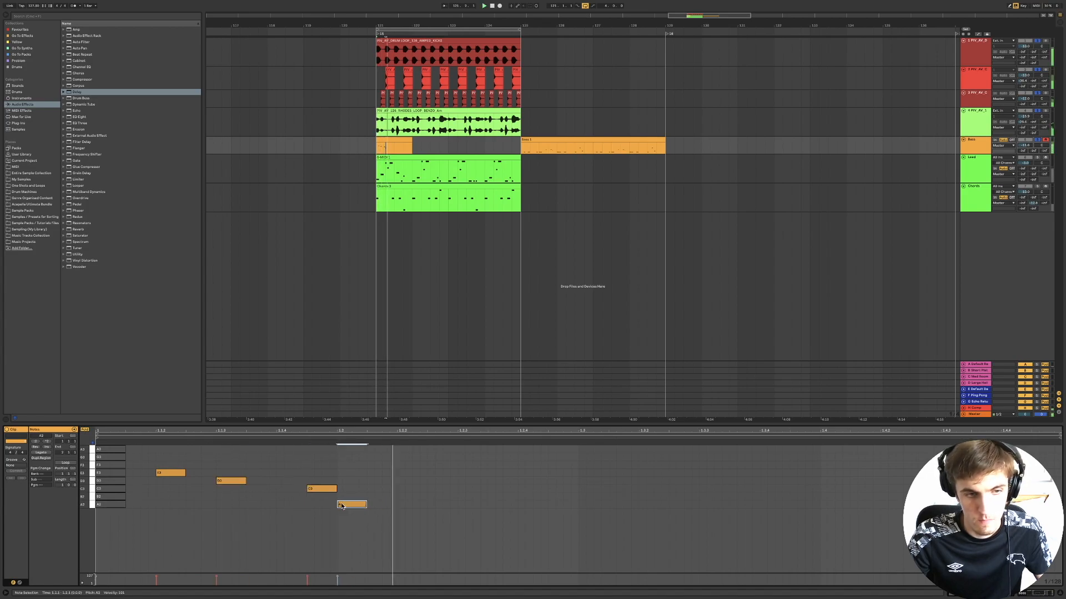
Add a C3 note at 1.2.3 and lengthen it to match the other notes.
{"action": "left_click", "coordinate": [466, 488]}
{"action": "double_click", "coordinate": [468, 488]}
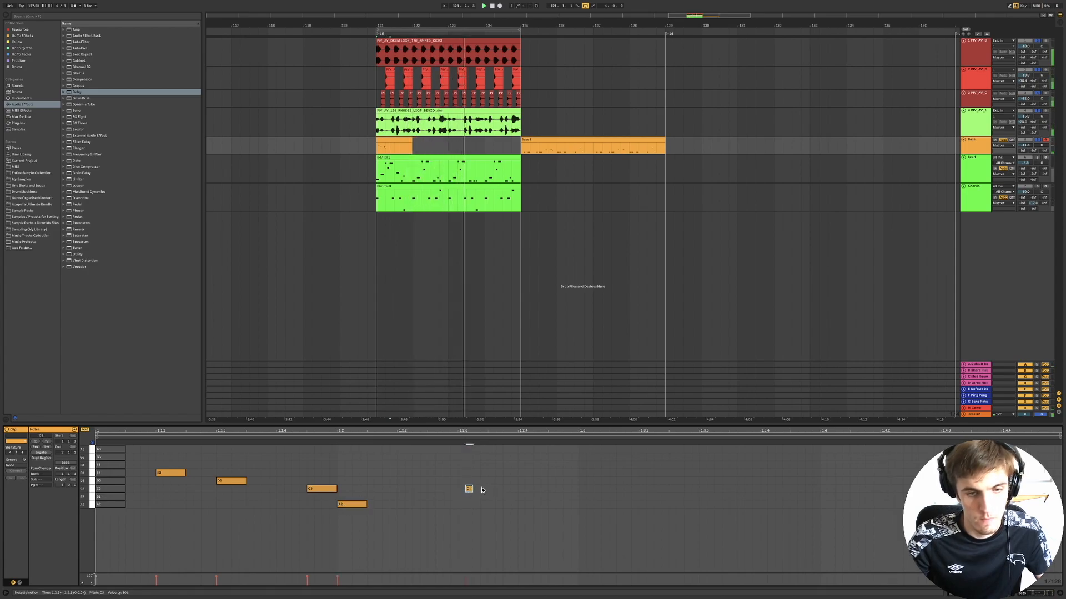
{"action": "left_click_drag", "start_coordinate": [464, 489], "coordinate": [488, 490]}
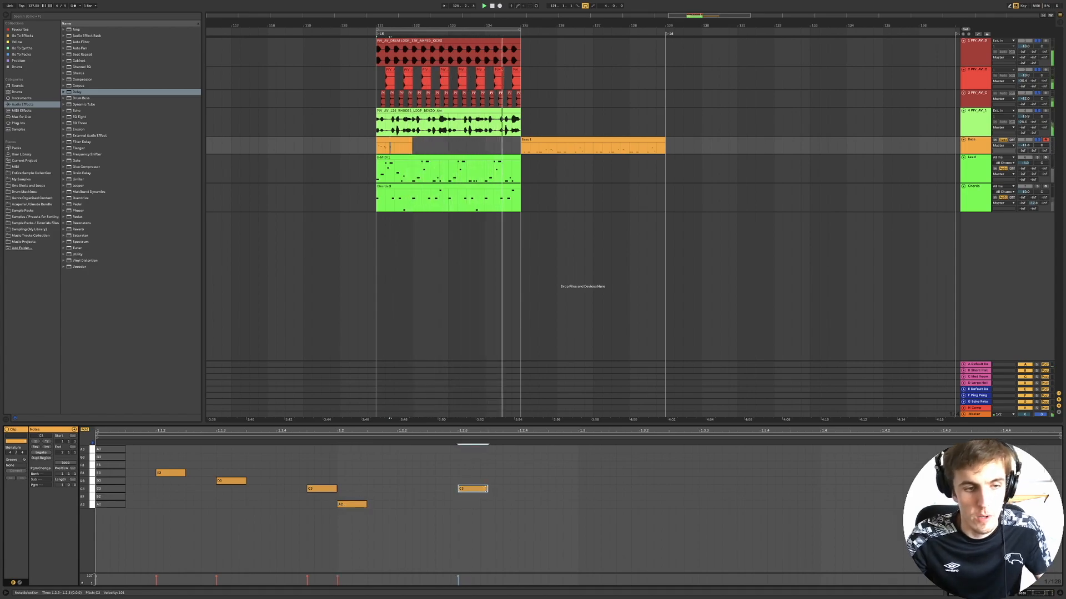
Extend the Bass clip to two bars and set the arrangement loop to its length.
{"action": "left_click_drag", "start_coordinate": [411, 139], "coordinate": [446, 141]}
{"action": "key", "text": "ctrl+l"}
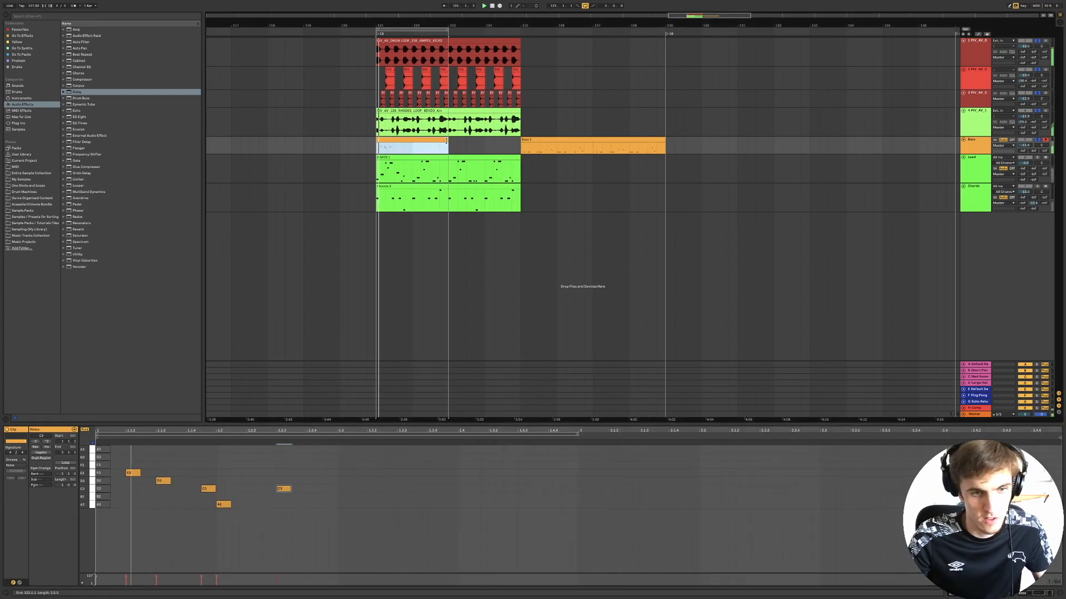
Continue the melody with a longer F3 at beat 1.3, followed by short E3, B2 and D3 notes.
{"action": "double_click", "coordinate": [347, 465]}
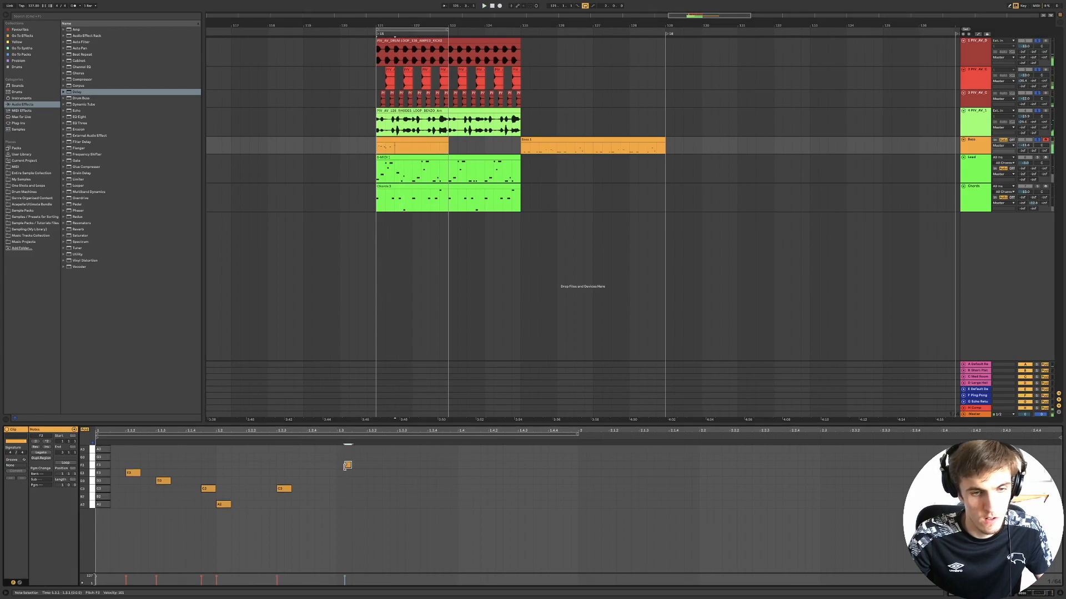
{"action": "key", "text": "b"}
{"action": "left_click", "coordinate": [459, 496]}
{"action": "left_click", "coordinate": [536, 480]}
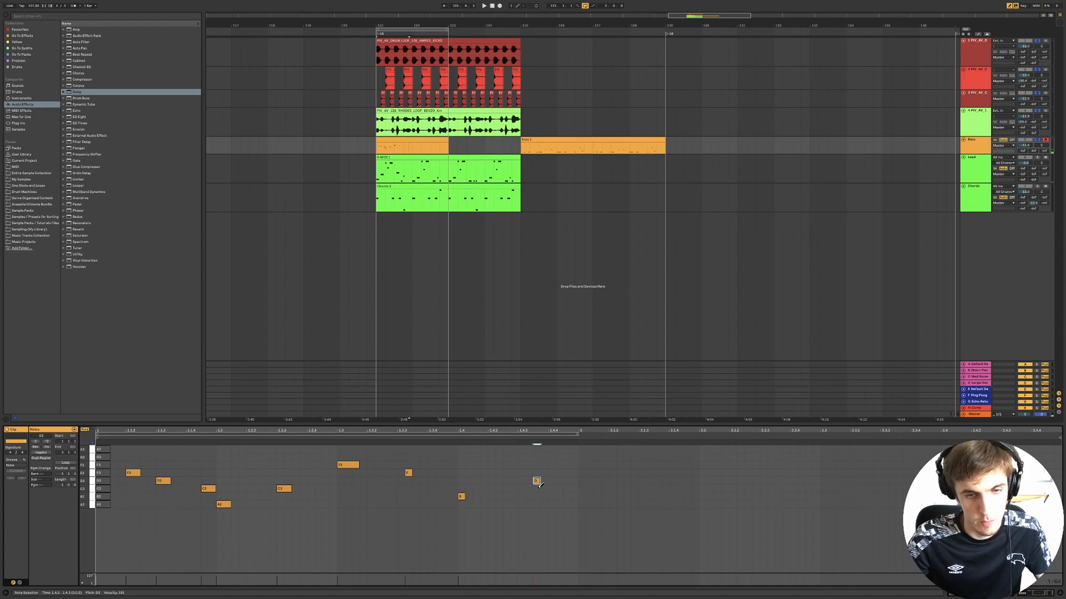
{"action": "key", "text": "b"}
Move the short E3 note earlier to 1.3.2, just after the F3, checking it with playback.
{"action": "left_click_drag", "start_coordinate": [408, 473], "coordinate": [401, 475]}
{"action": "key", "text": "space"}
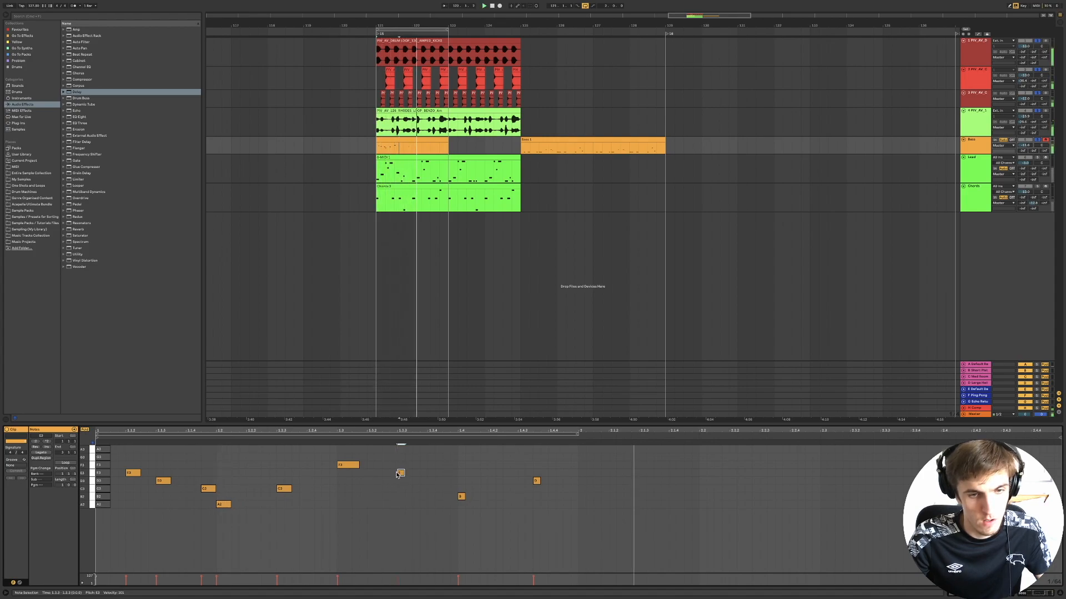
{"action": "left_click", "coordinate": [341, 466]}
{"action": "key", "text": "space"}
{"action": "left_click_drag", "start_coordinate": [401, 476], "coordinate": [371, 477]}
{"action": "key", "text": "space"}
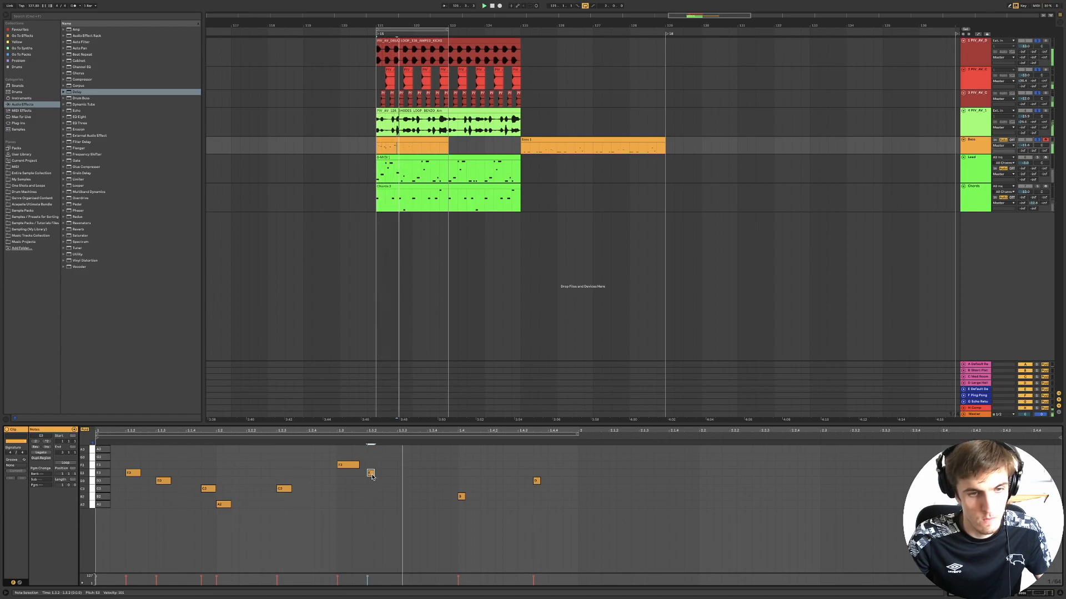
Raise the short B2 note at beat 1.4 to C3 and play the line.
{"action": "left_click", "coordinate": [461, 497]}
{"action": "left_click_drag", "start_coordinate": [462, 497], "coordinate": [461, 490]}
{"action": "key", "text": "space"}
{"action": "left_click", "coordinate": [461, 495]}
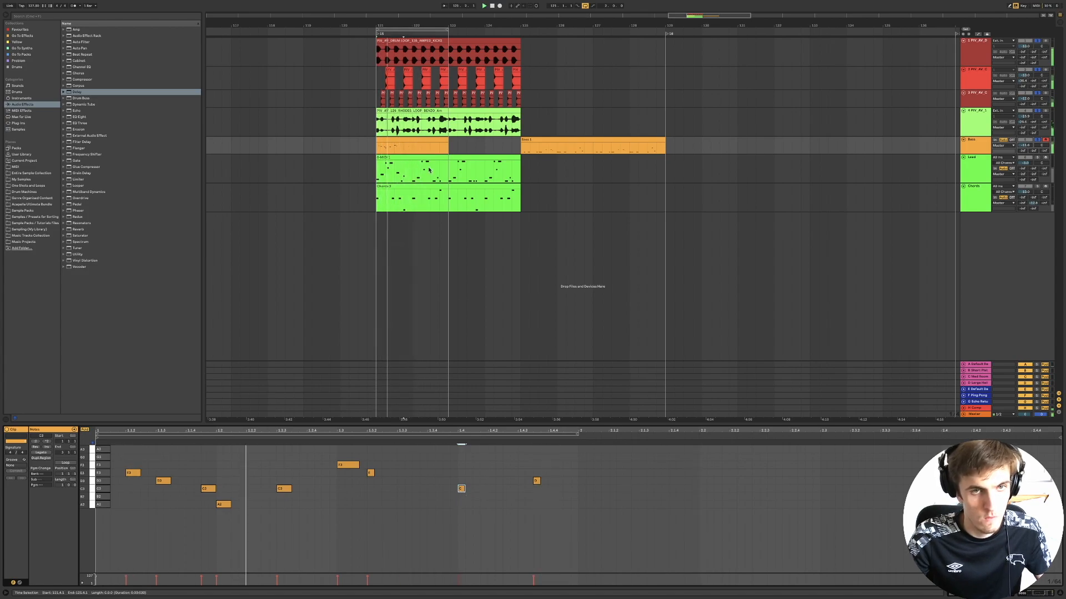
Shorten the Bass clip to one bar and play it back.
{"action": "key", "text": "space"}
{"action": "left_click_drag", "start_coordinate": [446, 140], "coordinate": [412, 143]}
{"action": "key", "text": "space"}
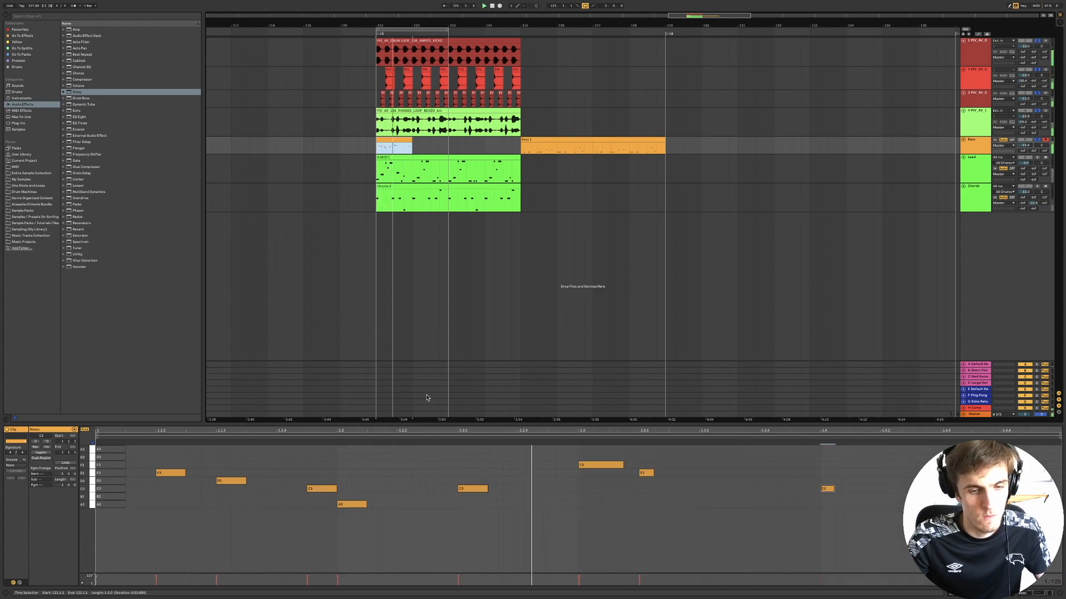
Transpose all notes in the one-bar Bass clip down one octave and play the line.
{"action": "key", "text": "space"}
{"action": "left_click", "coordinate": [465, 467]}
{"action": "key", "text": "ctrl+a"}
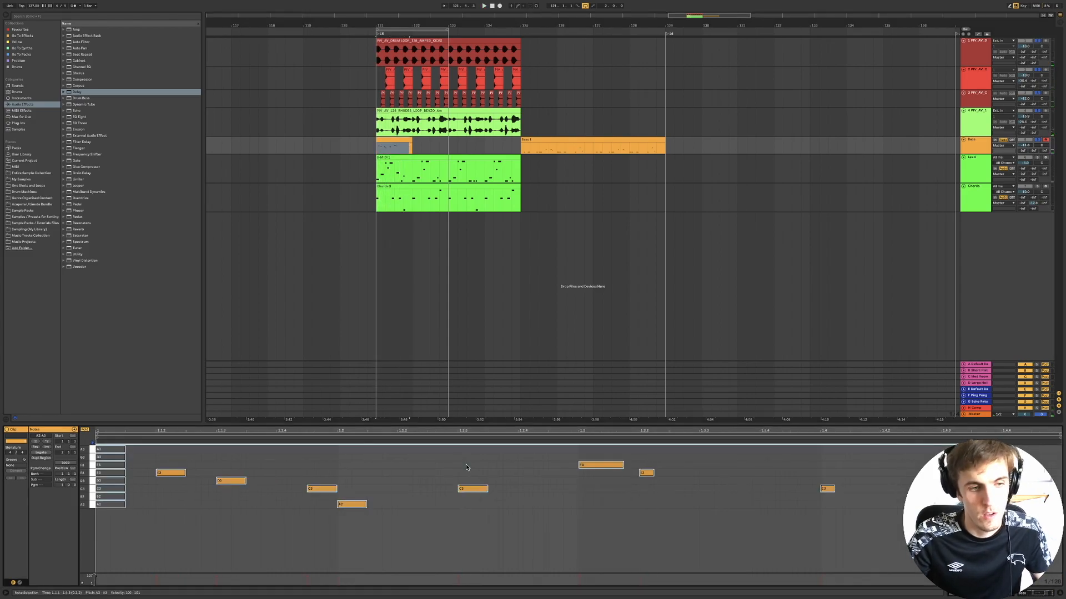
{"action": "key", "text": "shift+Down"}
{"action": "key", "text": "space"}
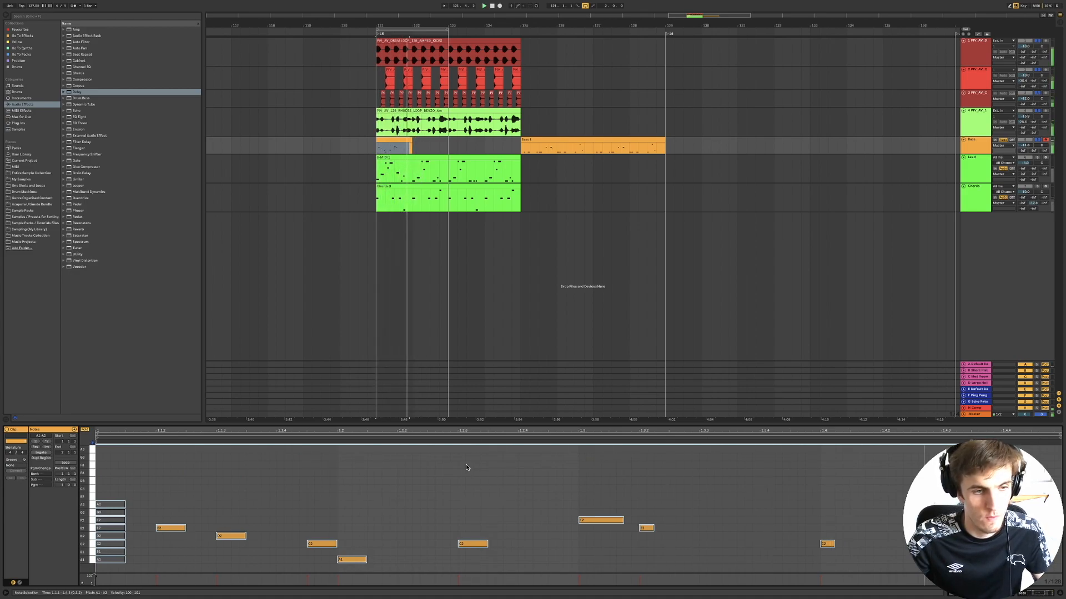
Turn Fold off to view the full piano roll, restore Fold and play the bass line again.
{"action": "left_click", "coordinate": [85, 430]}
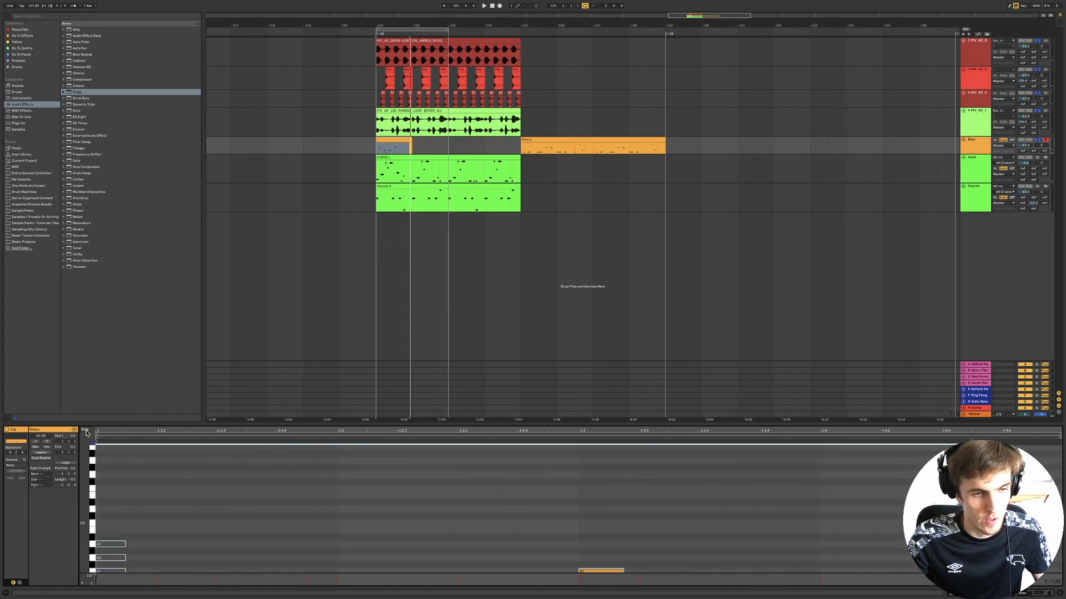
{"action": "left_click", "coordinate": [85, 430]}
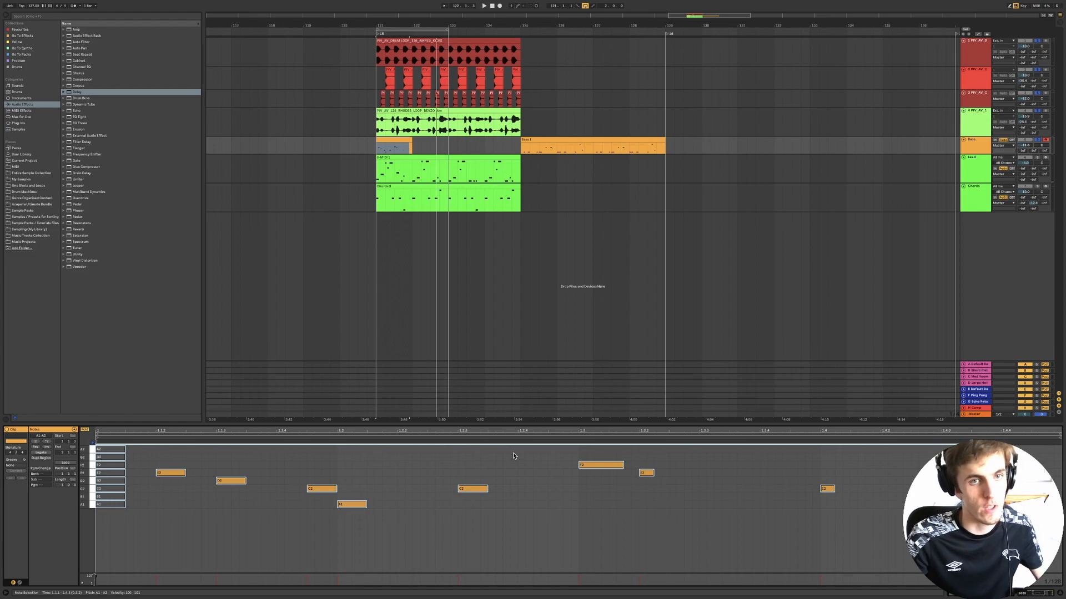
{"action": "key", "text": "space"}
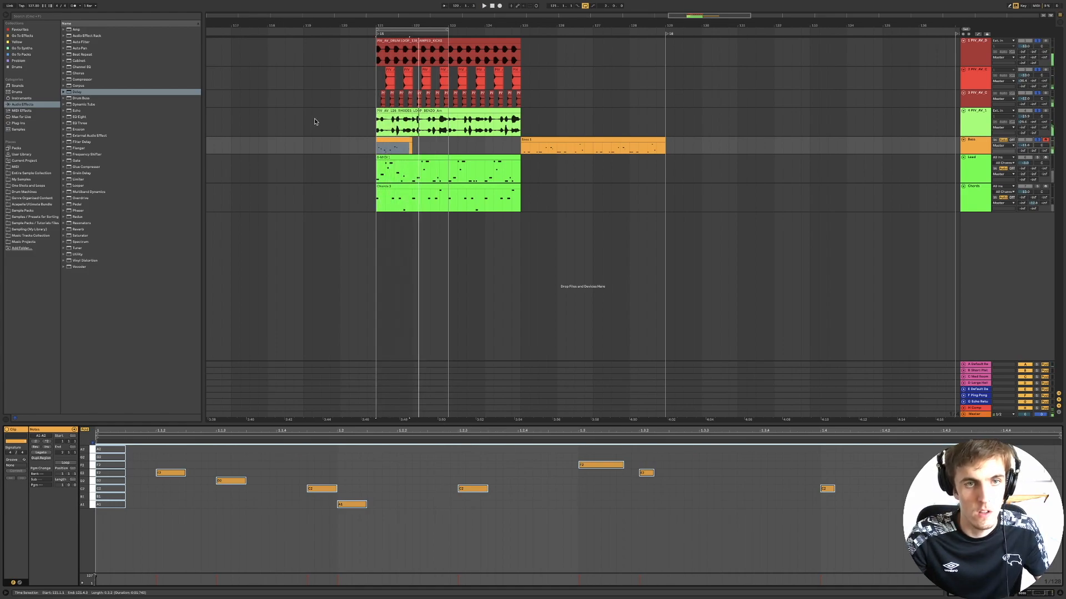
Replace the one-bar Bass clip with the original four-bar Bass clip, and extend the loop across all four bars.
{"action": "key", "text": "Delete"}
{"action": "left_click_drag", "start_coordinate": [566, 147], "coordinate": [425, 150]}
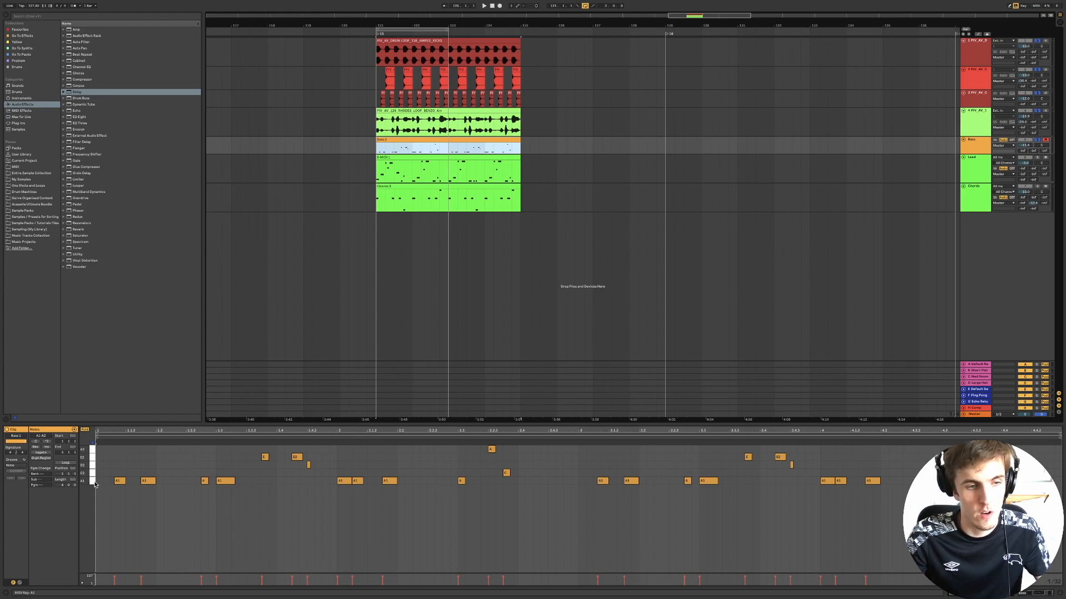
{"action": "left_click_drag", "start_coordinate": [92, 484], "coordinate": [93, 449]}
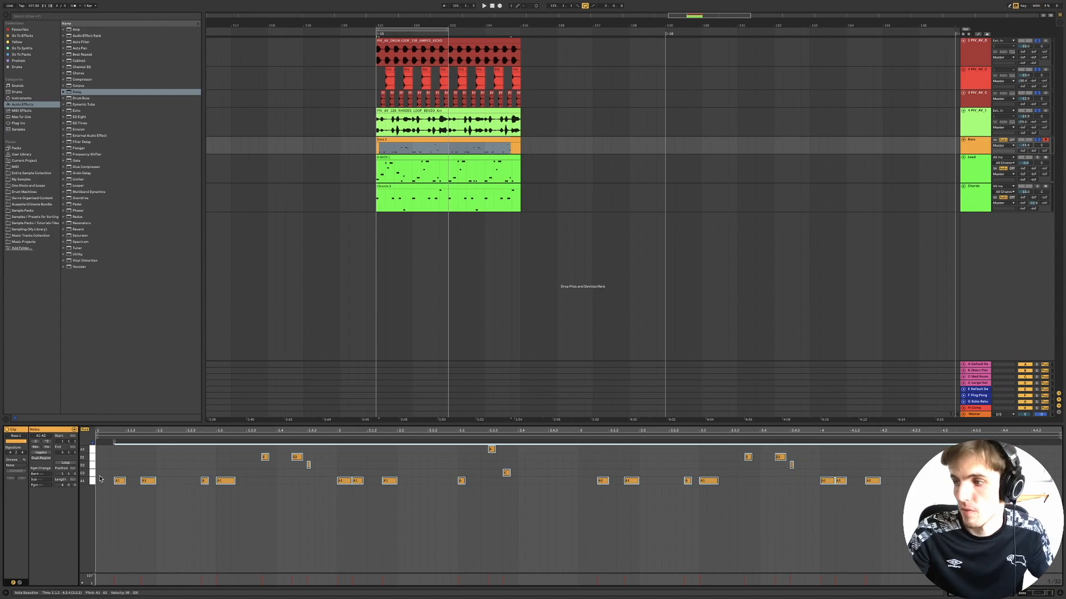
{"action": "key", "text": "space"}
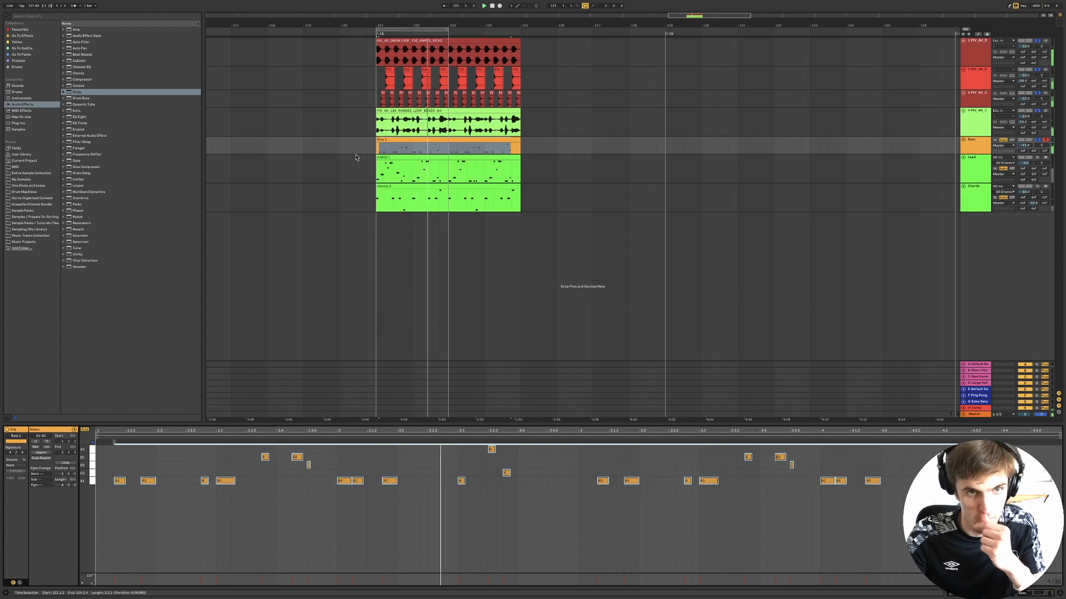
{"action": "left_click_drag", "start_coordinate": [449, 26], "coordinate": [521, 27]}
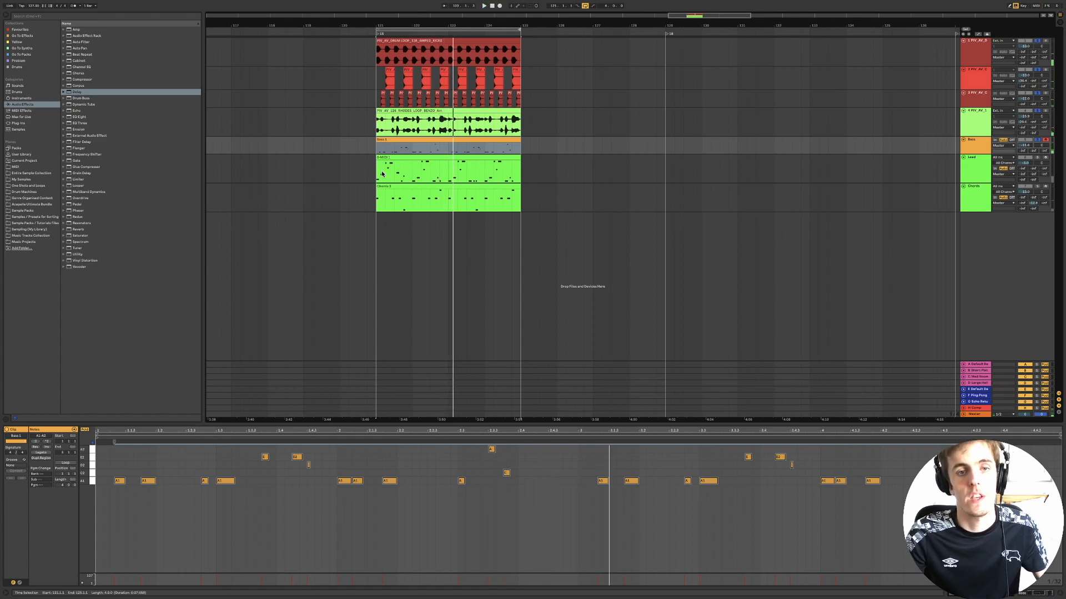
Move the Lead clip to just after the loop's end, and arm the Lead track with its devices shown.
{"action": "left_click_drag", "start_coordinate": [382, 174], "coordinate": [541, 172]}
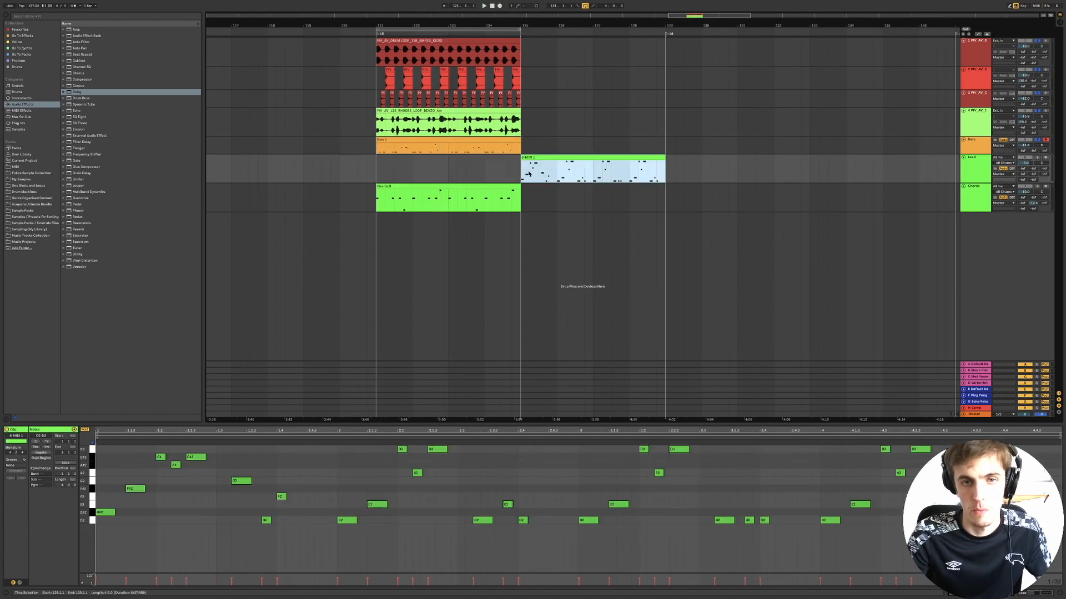
{"action": "left_click", "coordinate": [1039, 160]}
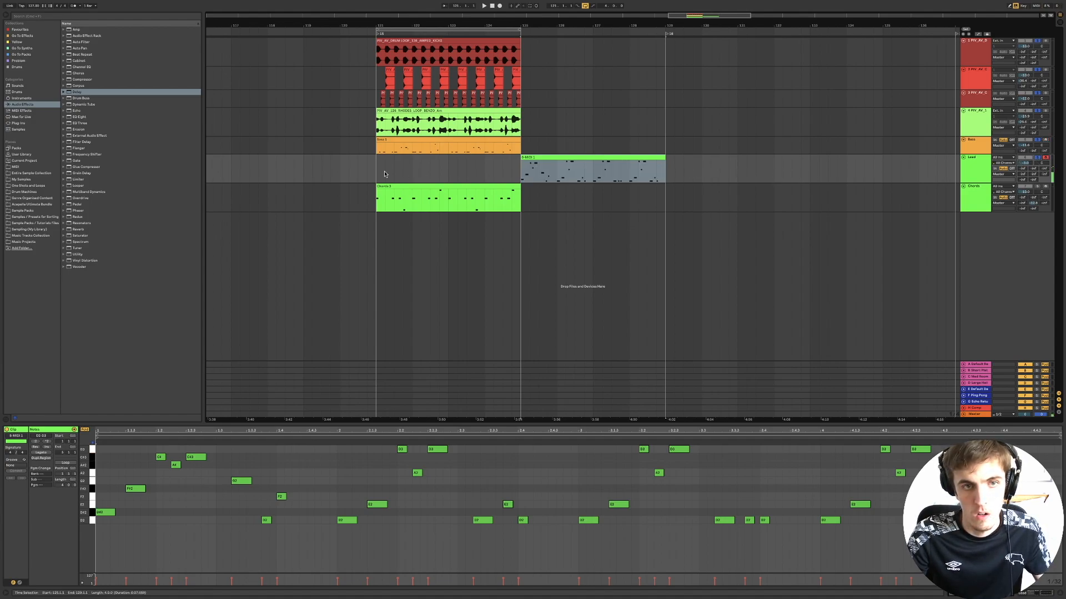
{"action": "double_click", "coordinate": [968, 168]}
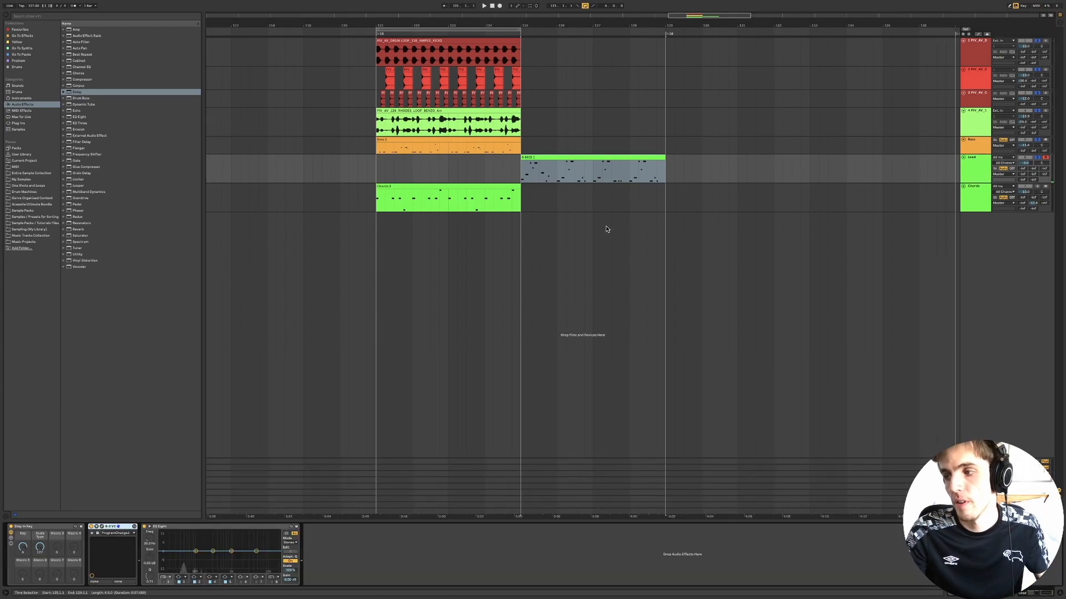
Inspect the chains of the Lead track's Stay in Key rack and unfold the Major chain's C Major scale device.
{"action": "left_click", "coordinate": [58, 531]}
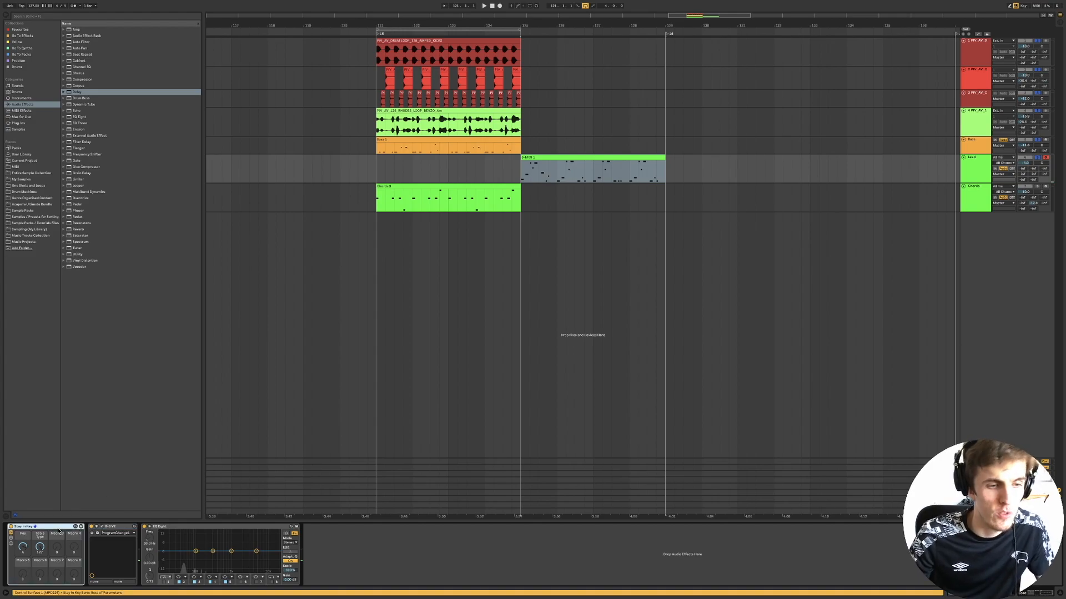
{"action": "left_click", "coordinate": [11, 540]}
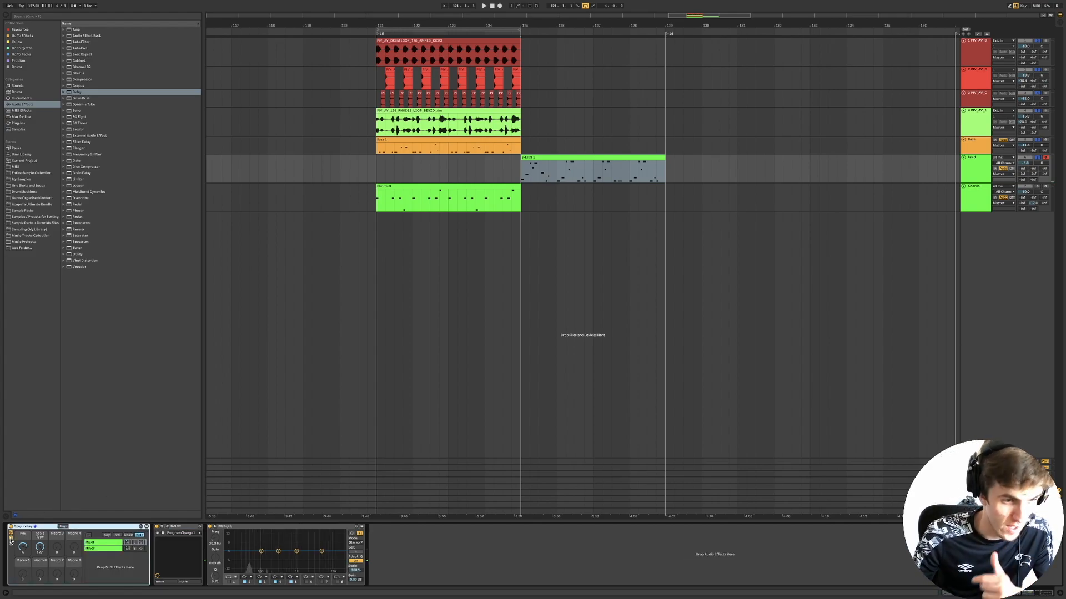
{"action": "left_click", "coordinate": [11, 540]}
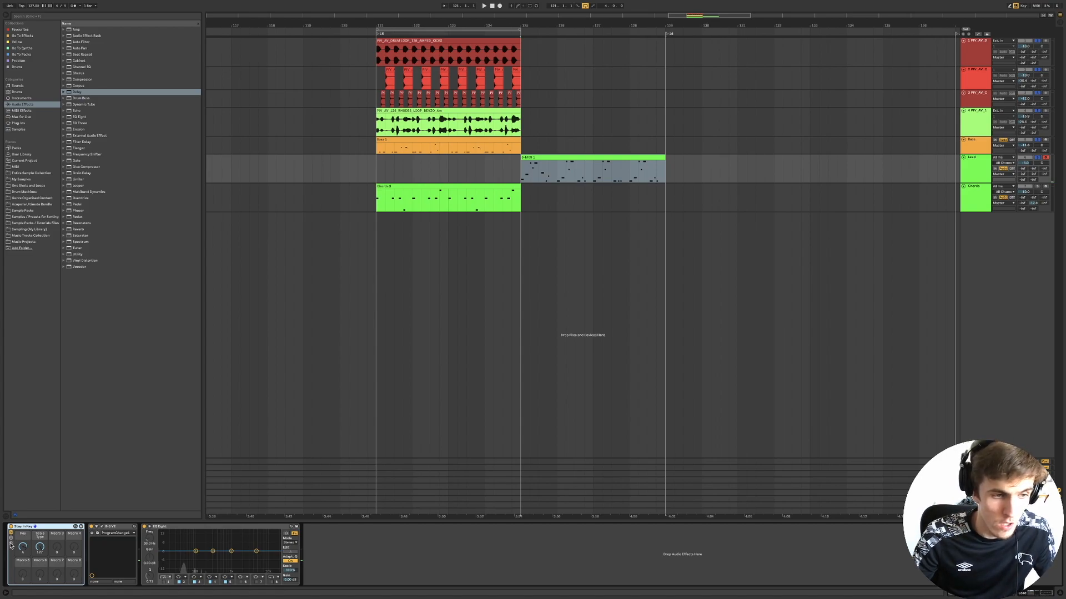
{"action": "left_click", "coordinate": [10, 544]}
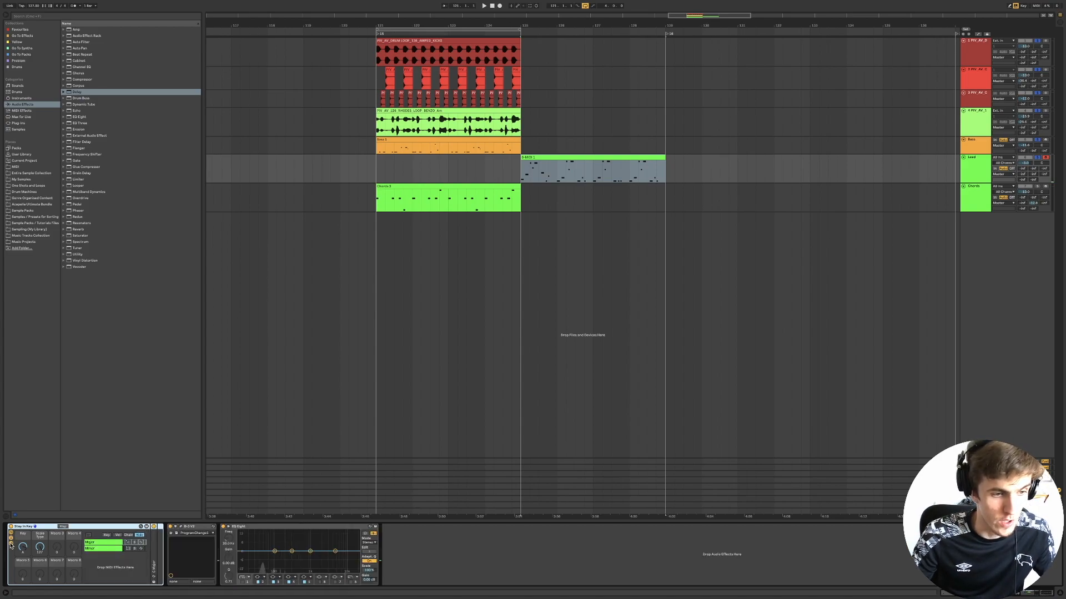
{"action": "left_click", "coordinate": [93, 543]}
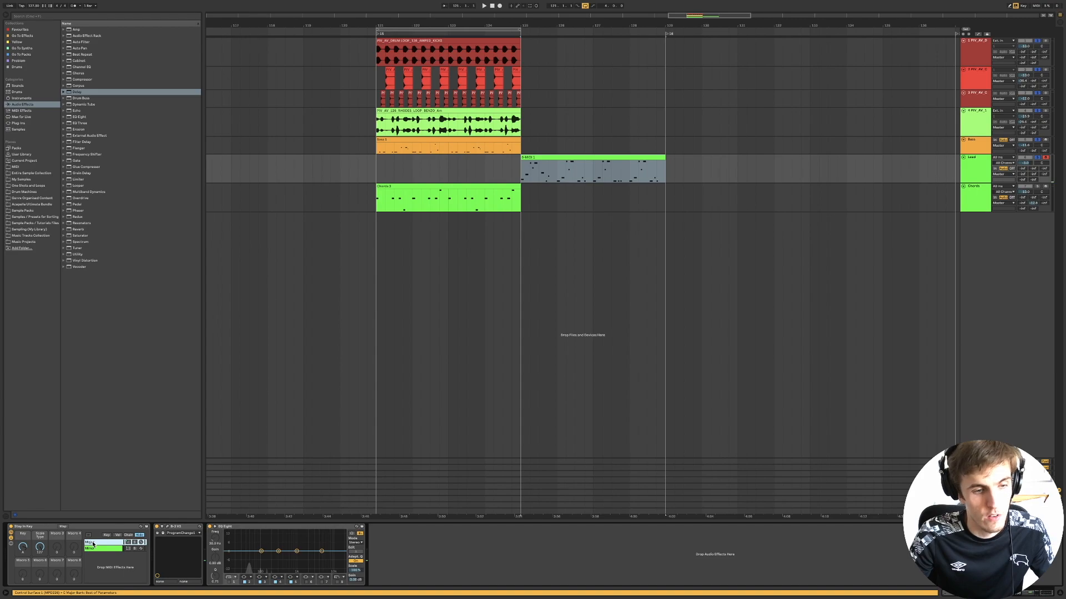
{"action": "double_click", "coordinate": [93, 544]}
{"action": "double_click", "coordinate": [155, 562]}
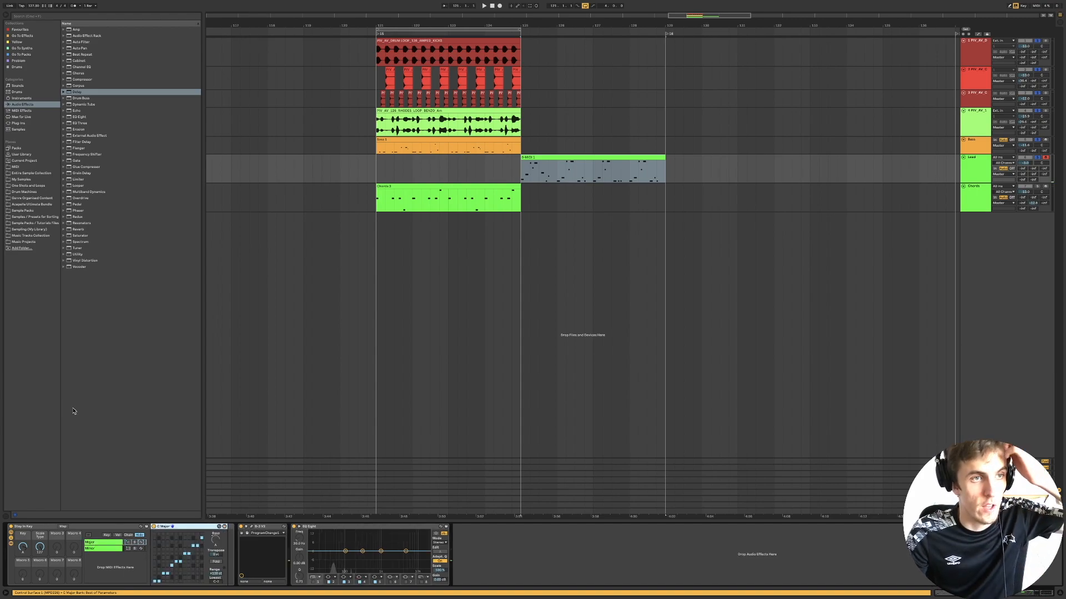
Look through the presets of the Scale MIDI effect in the browser, and collapse the list again.
{"action": "left_click", "coordinate": [21, 110]}
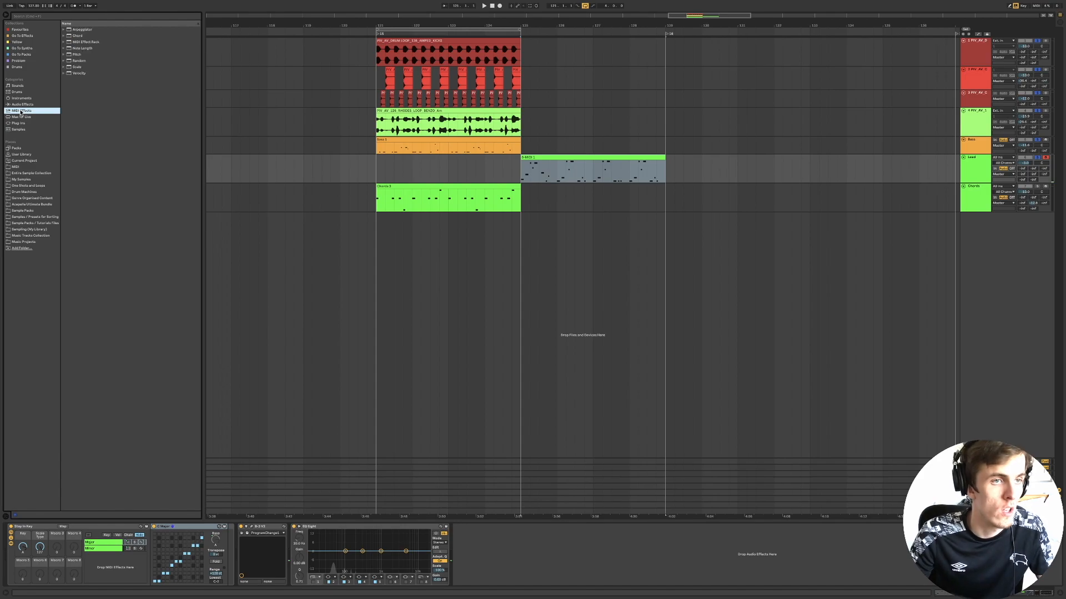
{"action": "left_click", "coordinate": [64, 67]}
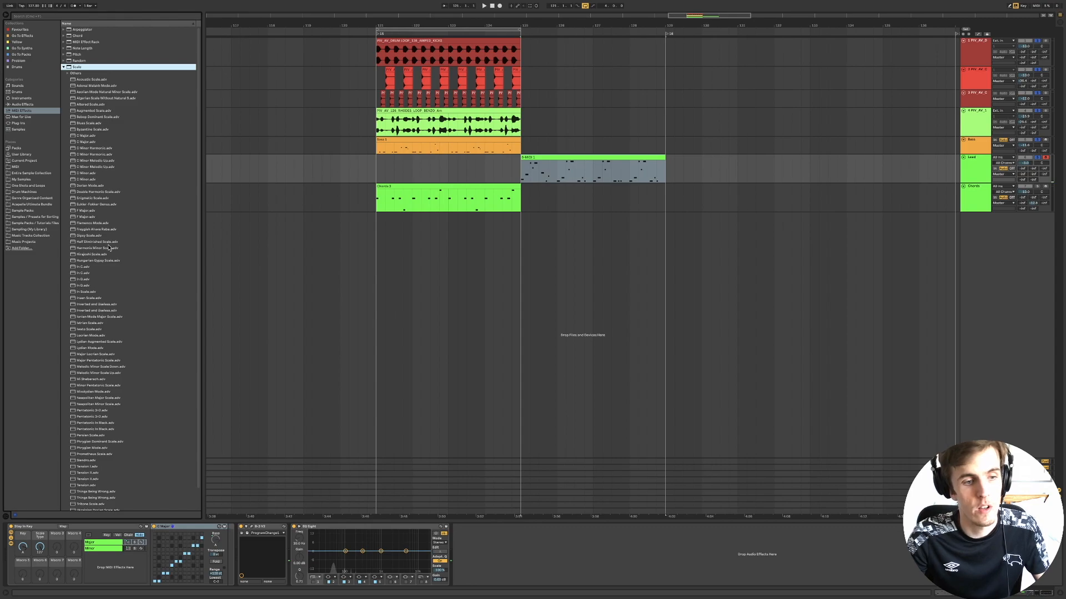
{"action": "left_click", "coordinate": [63, 66]}
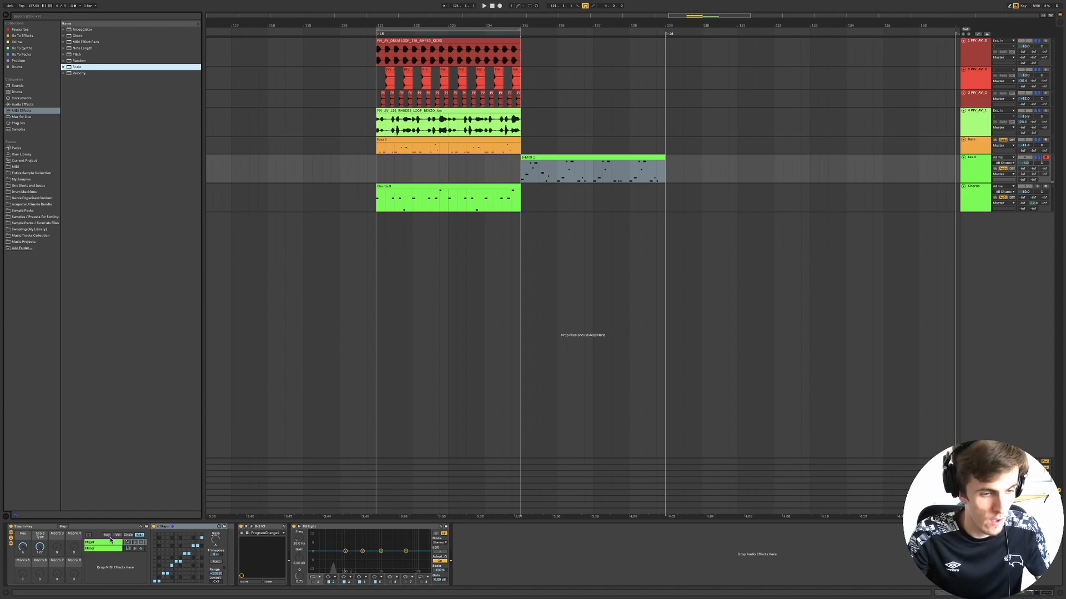
Fold the C Major scale device and hide the Stay in Key rack's devices and chains.
{"action": "double_click", "coordinate": [163, 527]}
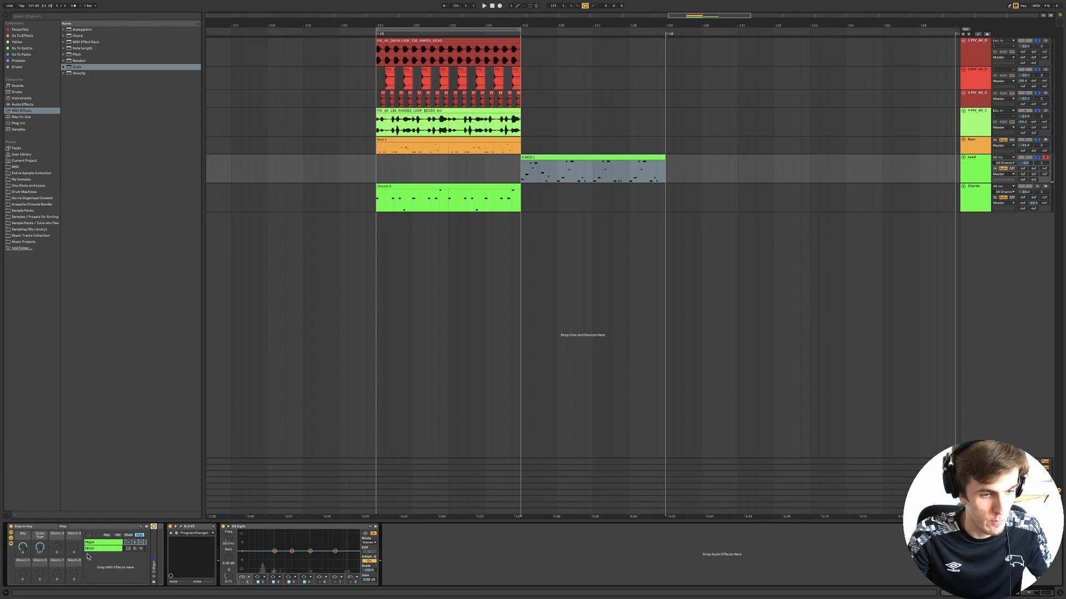
{"action": "key", "text": "Delete"}
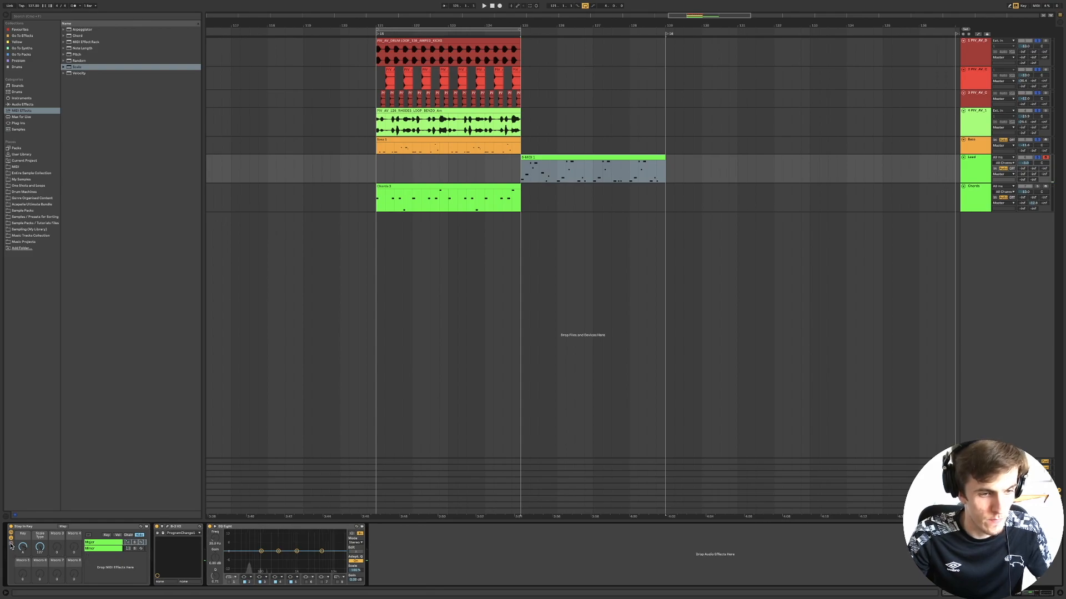
{"action": "left_click", "coordinate": [11, 540]}
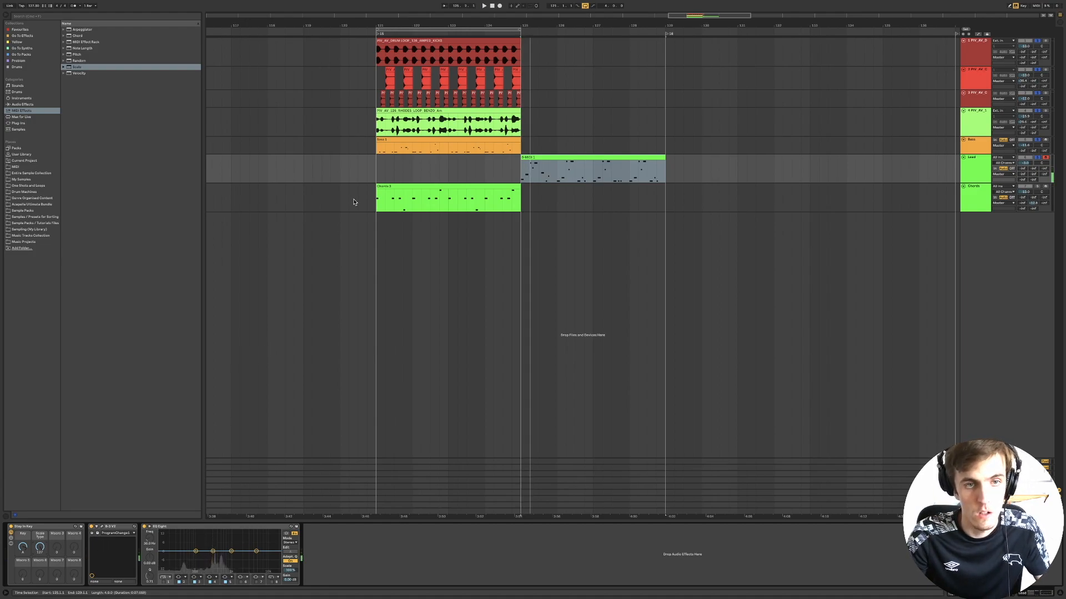
Play the loop and try the Lead track with the Stay in Key rack switched off and on again.
{"action": "left_click", "coordinate": [375, 174]}
{"action": "key", "text": "space"}
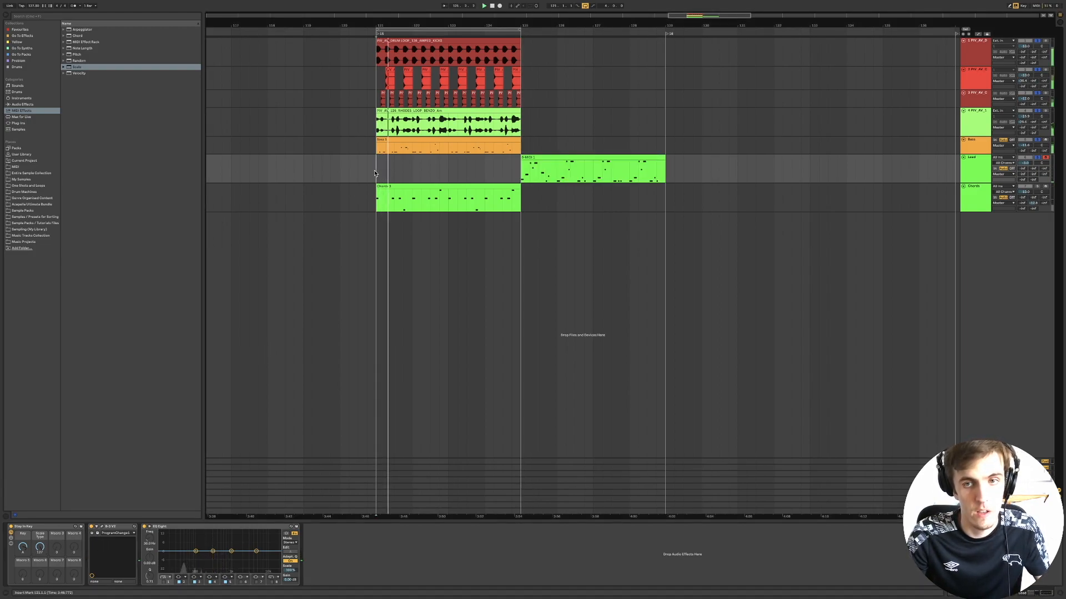
{"action": "left_click_drag", "start_coordinate": [376, 175], "coordinate": [518, 175]}
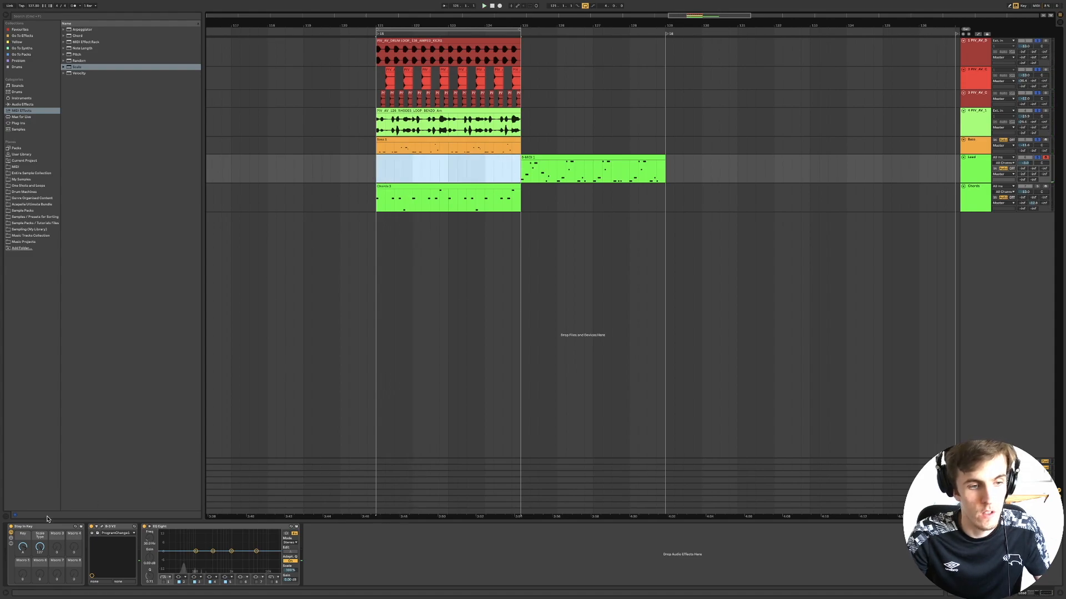
{"action": "left_click", "coordinate": [11, 528]}
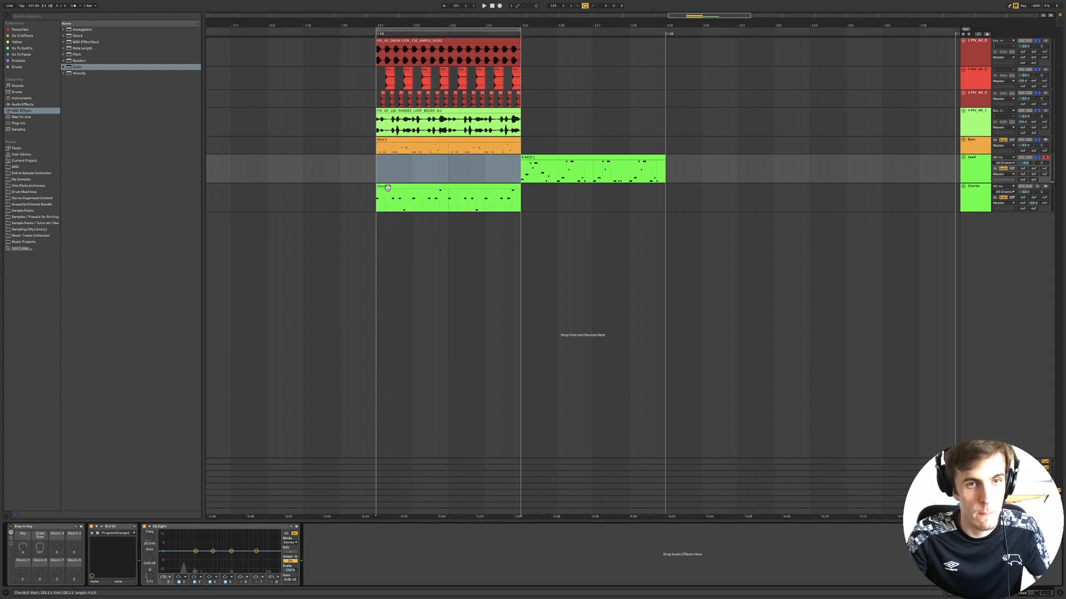
{"action": "left_click_drag", "start_coordinate": [379, 173], "coordinate": [519, 173]}
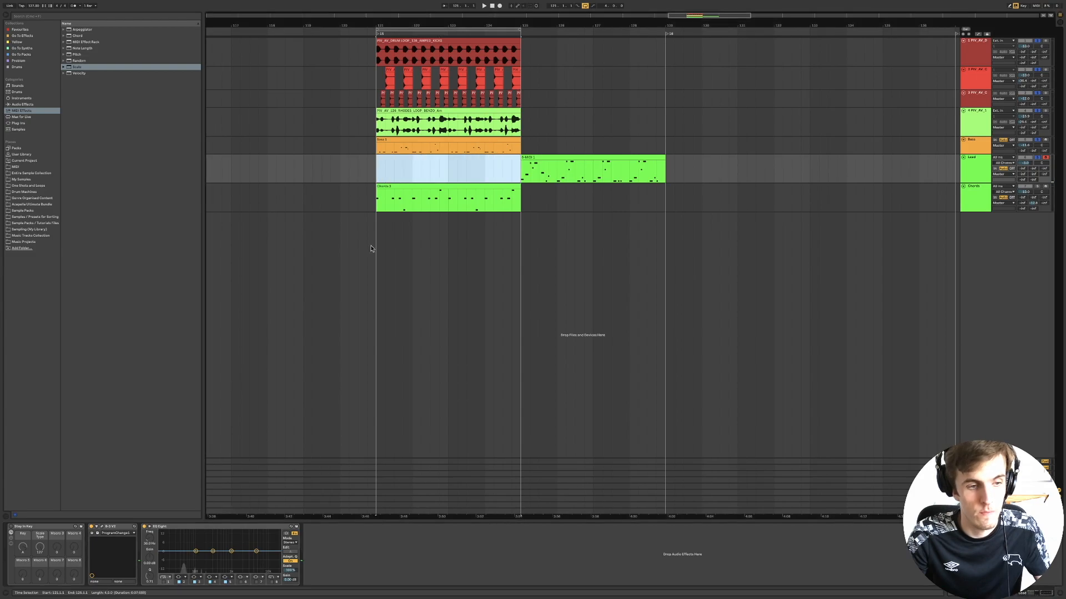
{"action": "left_click", "coordinate": [11, 527]}
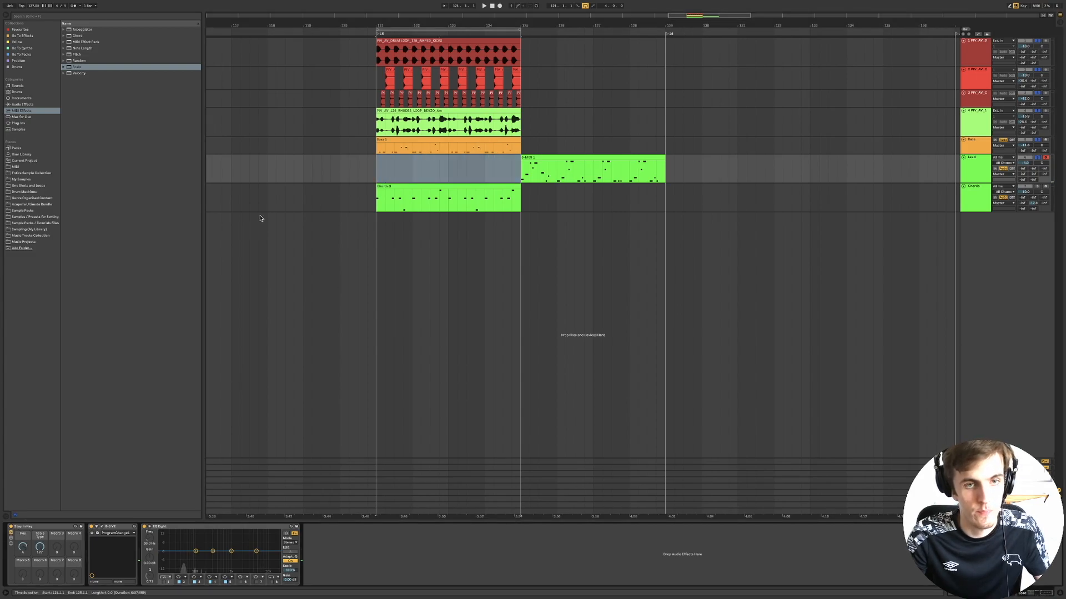
Create an empty four-bar MIDI clip across the loop on the Lead track, record a melody into it and play it back.
{"action": "left_click_drag", "start_coordinate": [374, 174], "coordinate": [520, 177]}
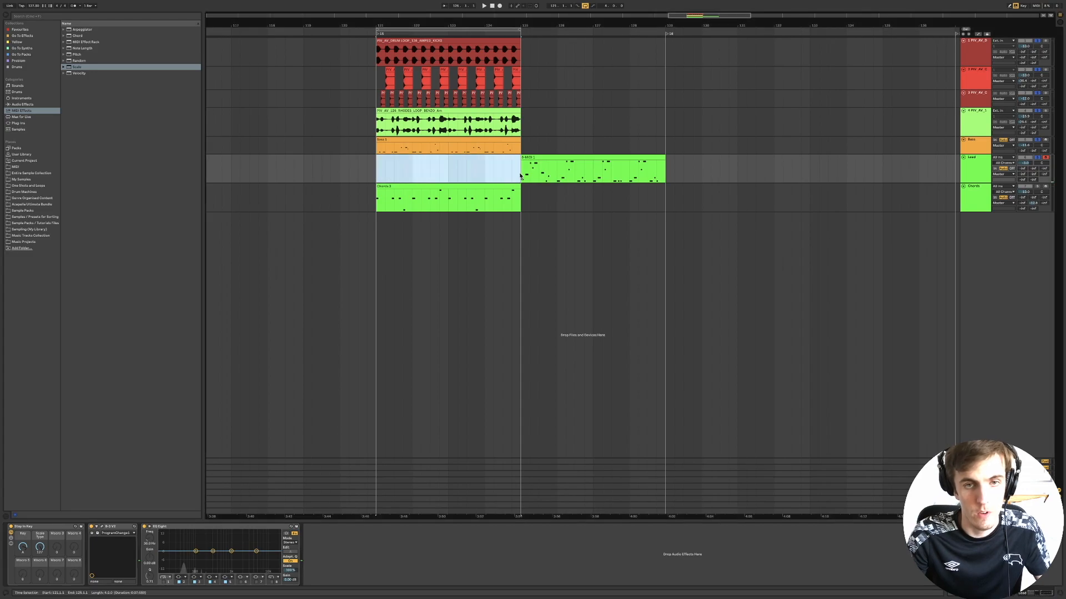
{"action": "key", "text": "ctrl+shift+m"}
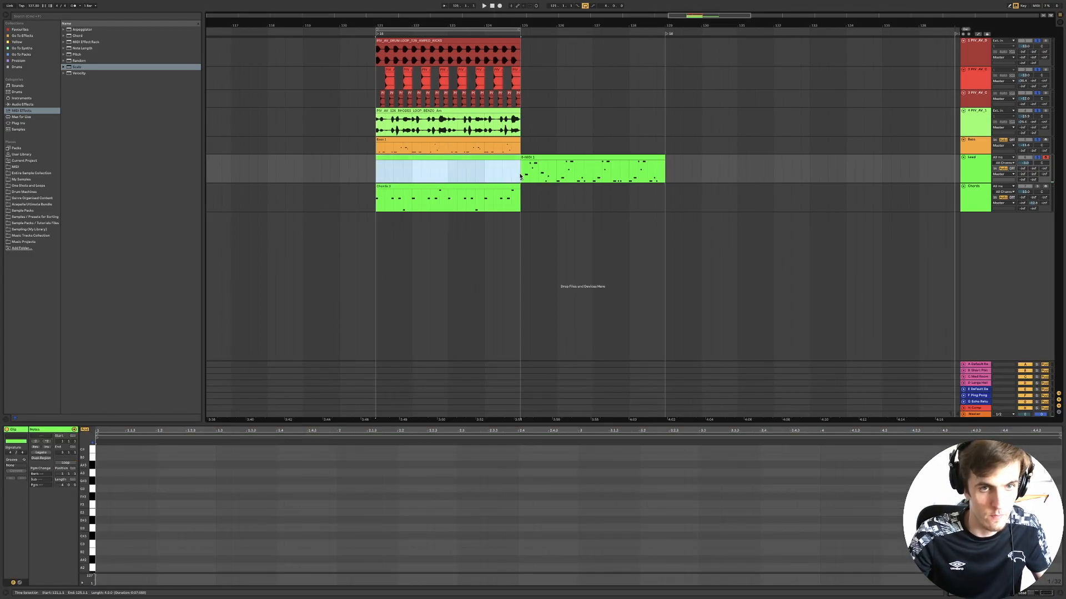
{"action": "key", "text": "F9"}
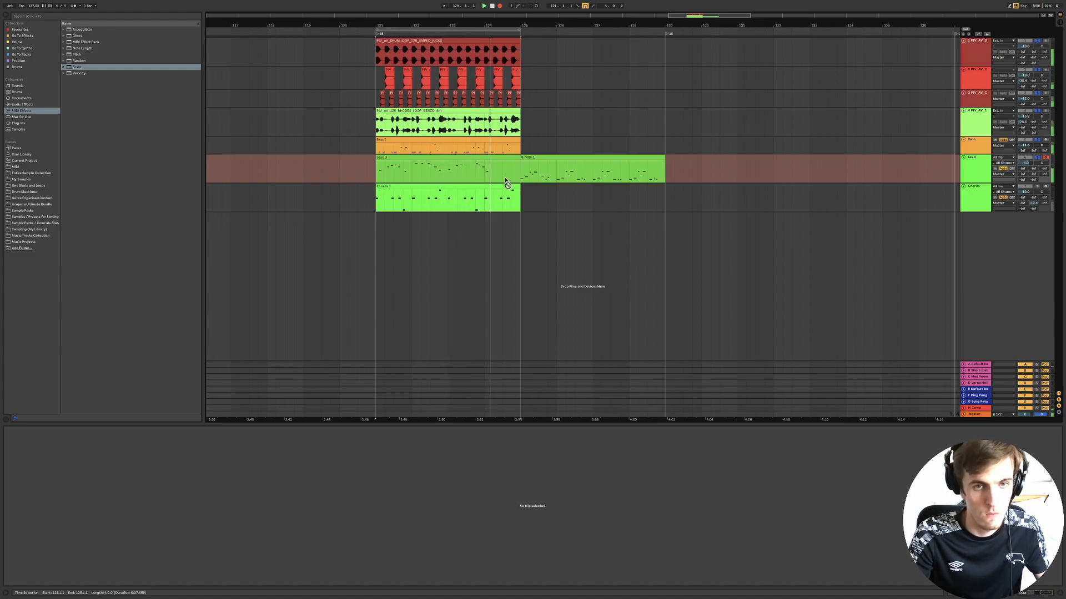
{"action": "key", "text": "space"}
{"action": "key", "text": "space"}
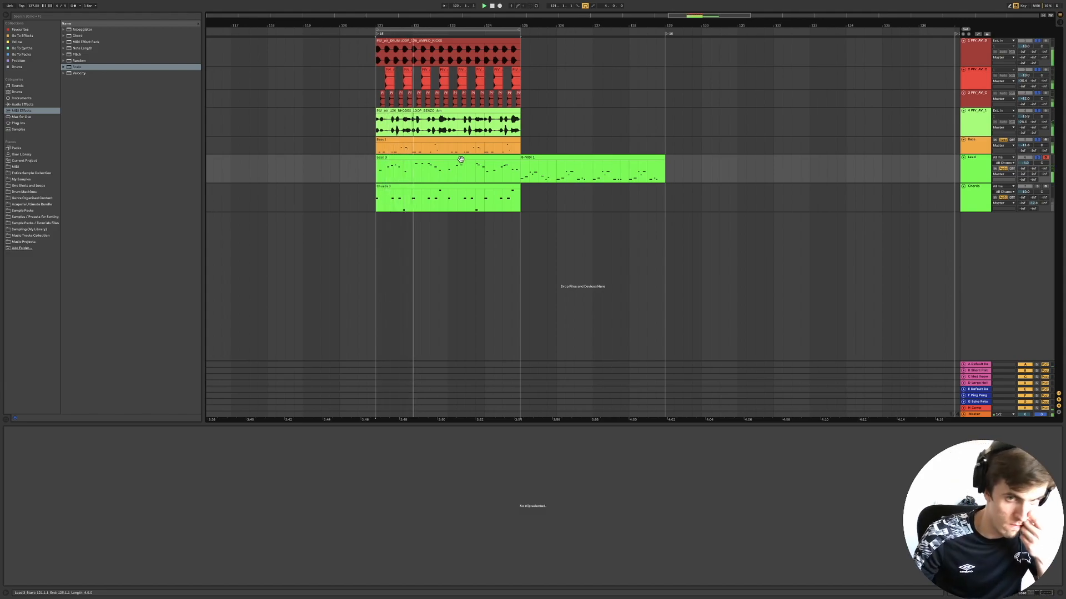
In the recorded Lead clip, nudge the early A3, B3 and C4 notes one grid step earlier and move the A3 onto beat 1.2.
{"action": "left_click", "coordinate": [460, 159]}
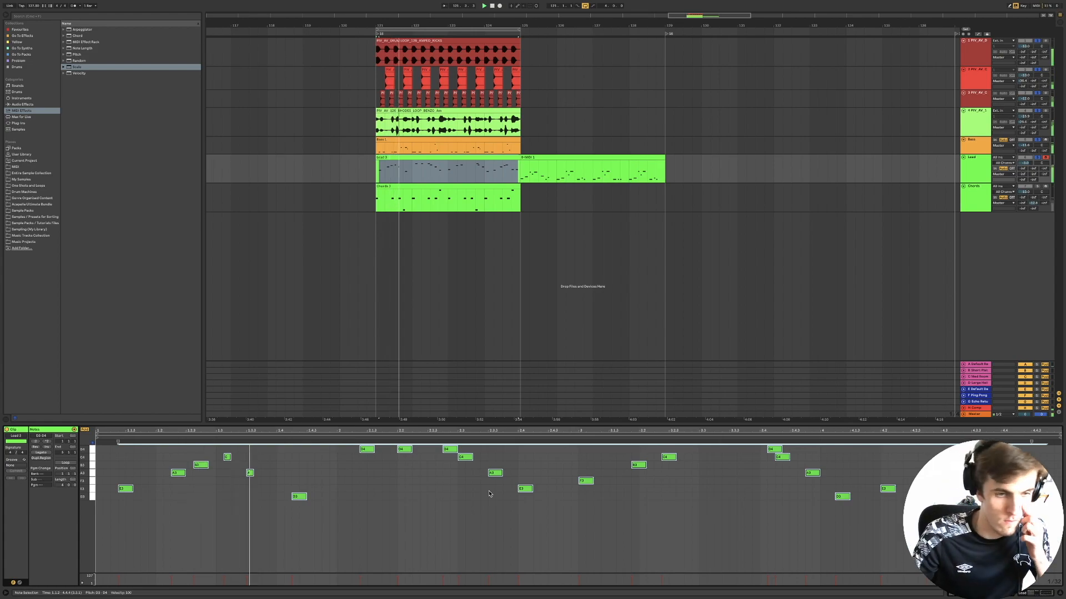
{"action": "left_click", "coordinate": [292, 524]}
{"action": "key", "text": "space"}
{"action": "left_click_drag", "start_coordinate": [164, 451], "coordinate": [235, 484]}
{"action": "key", "text": "Left"}
{"action": "key", "text": "space"}
{"action": "left_click", "coordinate": [189, 494]}
{"action": "left_click_drag", "start_coordinate": [171, 473], "coordinate": [160, 475]}
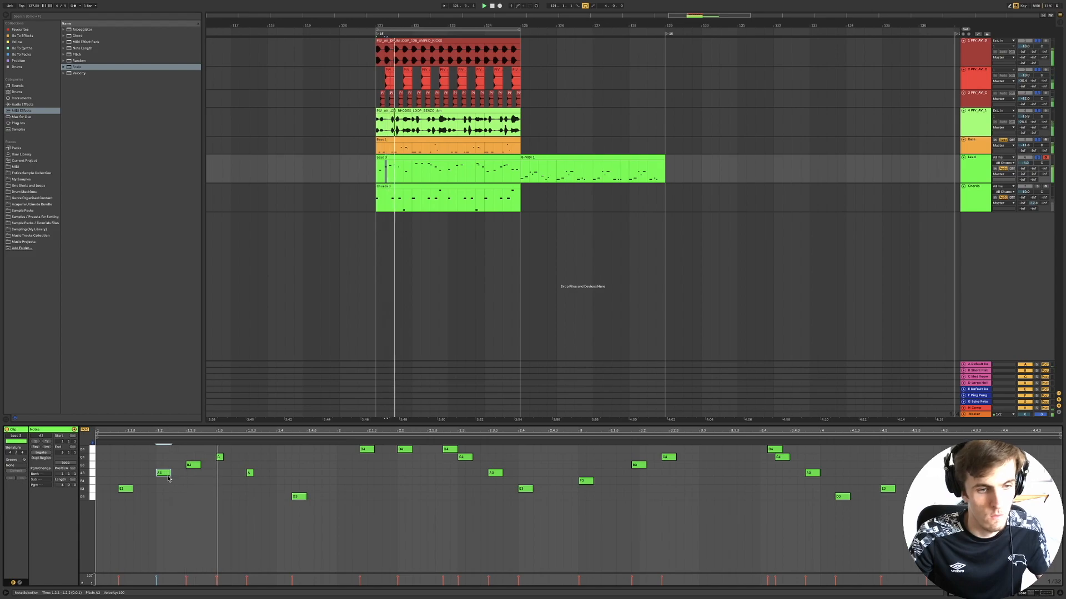
Move the D3 note onto beat 1.4 in the Lead clip, then turn off Fold to show every key.
{"action": "left_click_drag", "start_coordinate": [295, 498], "coordinate": [282, 500]}
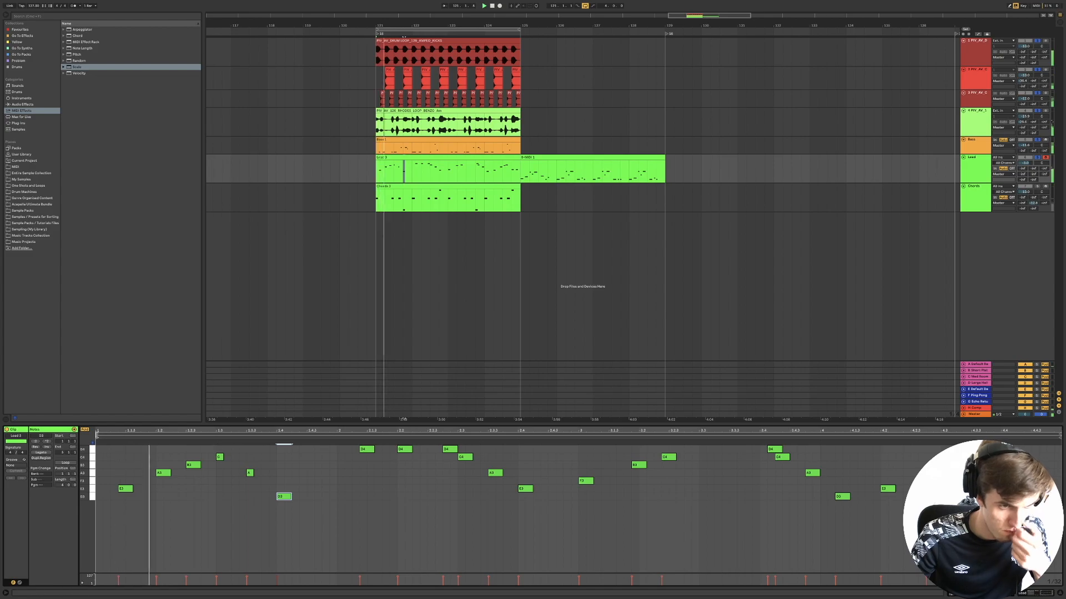
{"action": "left_click", "coordinate": [85, 429]}
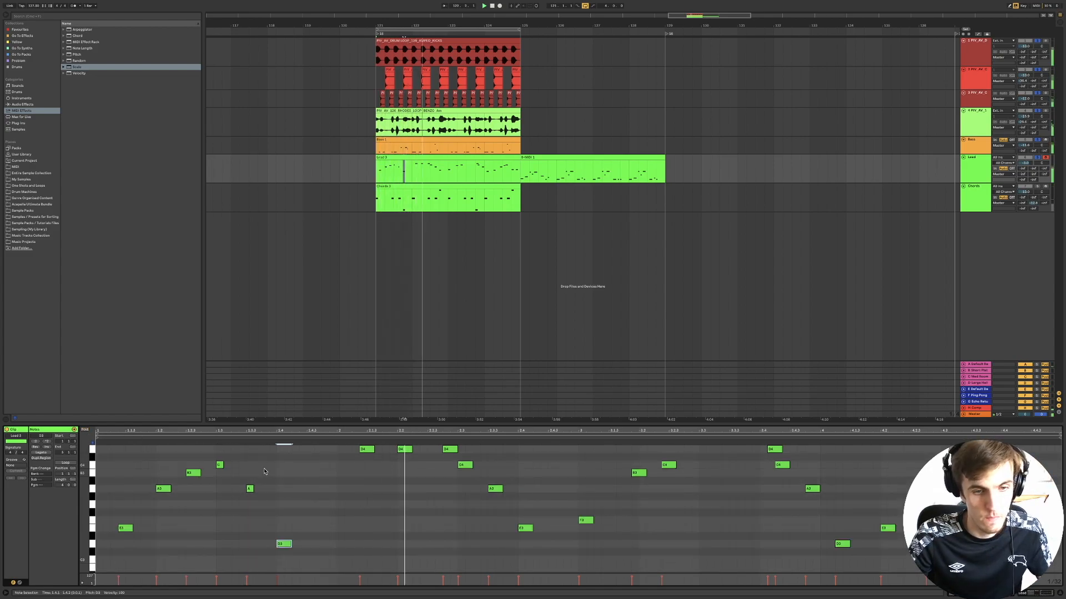
{"action": "left_click_drag", "start_coordinate": [85, 485], "coordinate": [78, 485]}
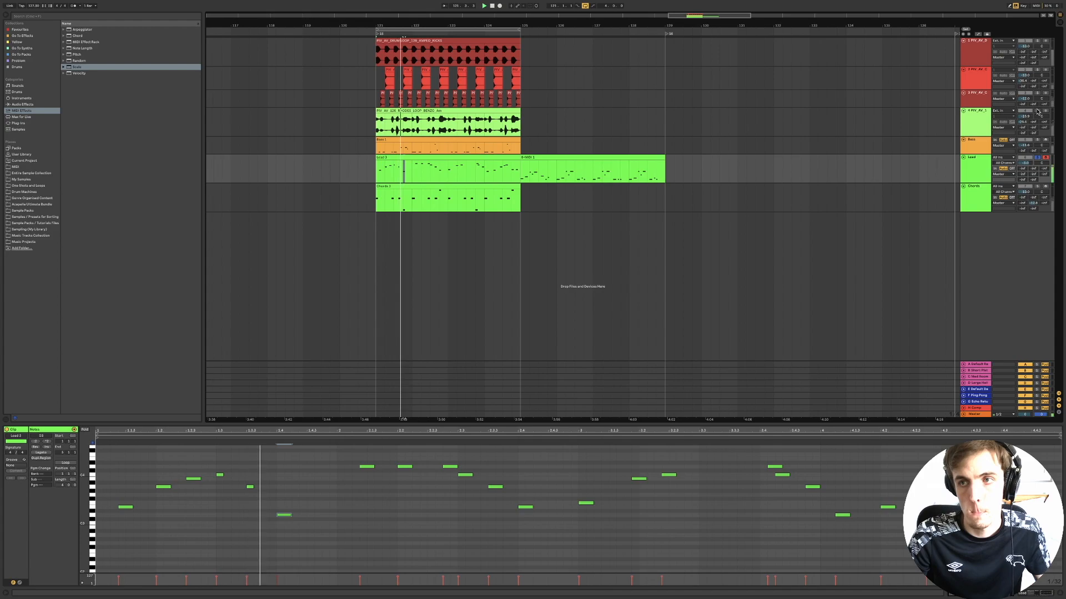
Show the Lead track's devices, delete the recorded four-bar Lead clip from the loop and play the loop without it.
{"action": "left_click", "coordinate": [968, 170]}
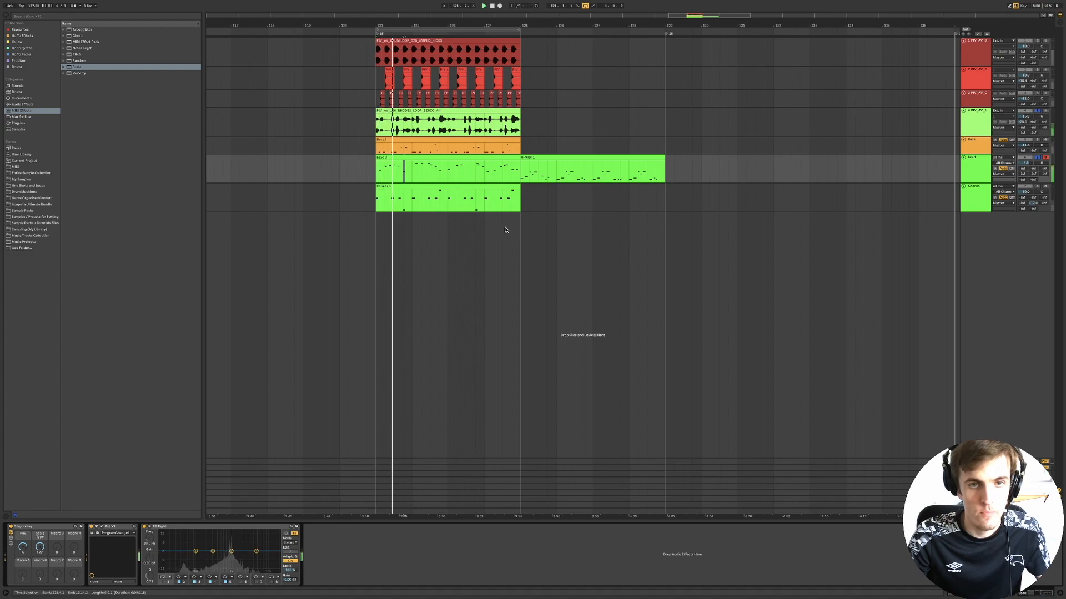
{"action": "left_click", "coordinate": [429, 157]}
{"action": "key", "text": "space"}
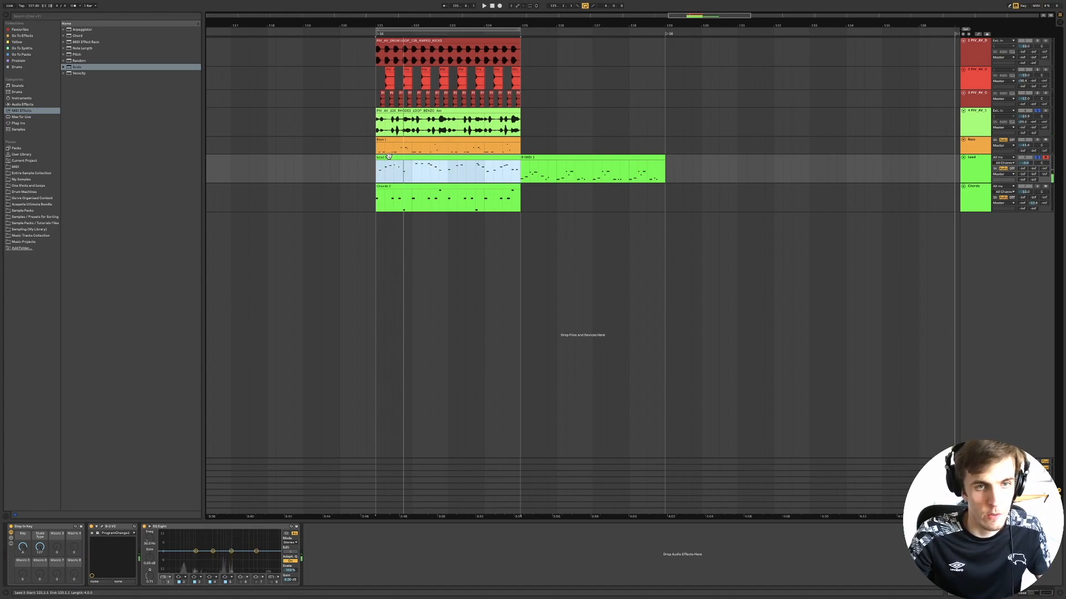
{"action": "key", "text": "space"}
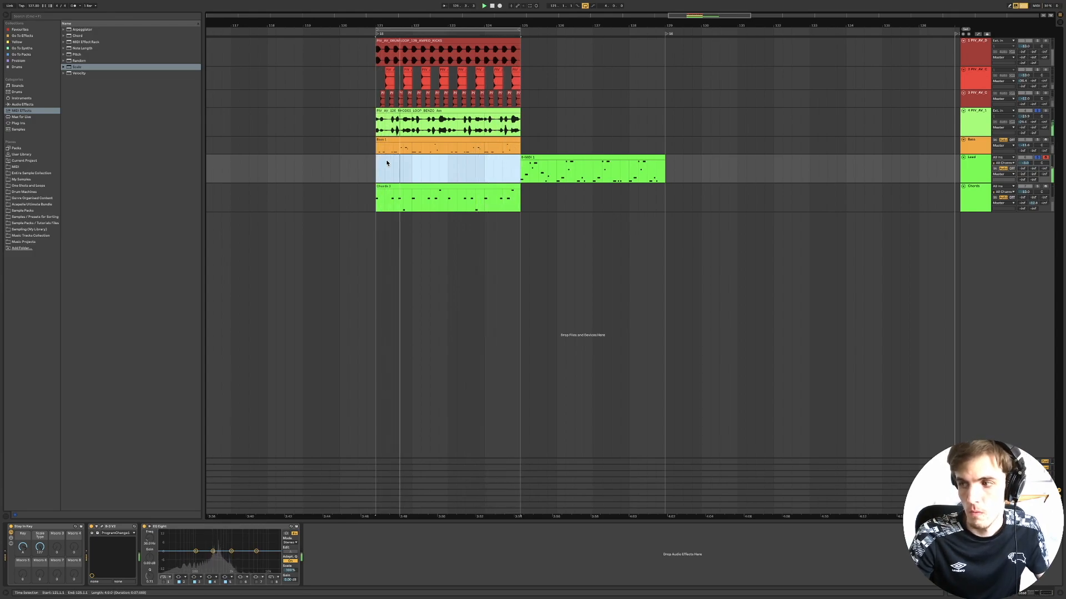
{"action": "key", "text": "space"}
Copy the Lead MIDI clip that follows the loop into the loop and play it with the Stay in Key rack switched off.
{"action": "left_click", "coordinate": [379, 170]}
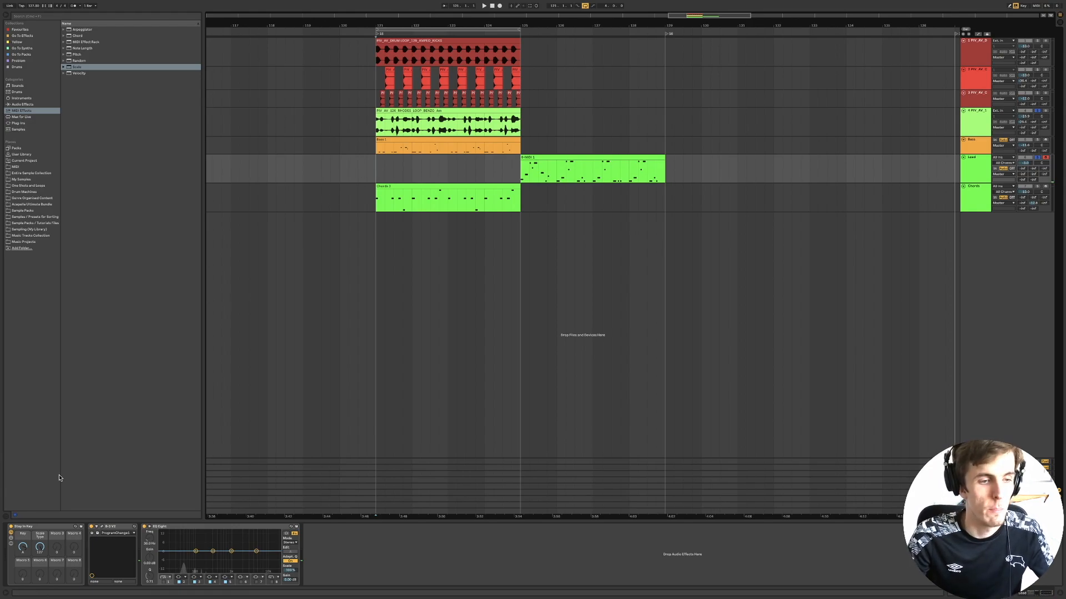
{"action": "left_click", "coordinate": [32, 529]}
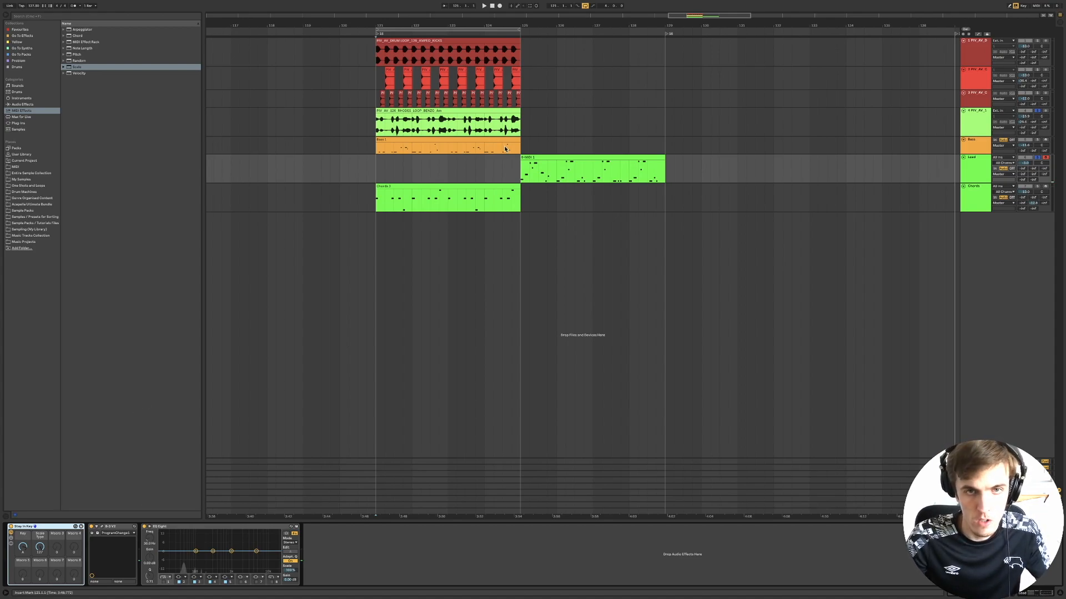
{"action": "left_click", "coordinate": [552, 159]}
{"action": "left_click_drag", "start_coordinate": [553, 159], "coordinate": [407, 170]}
{"action": "key", "text": "space"}
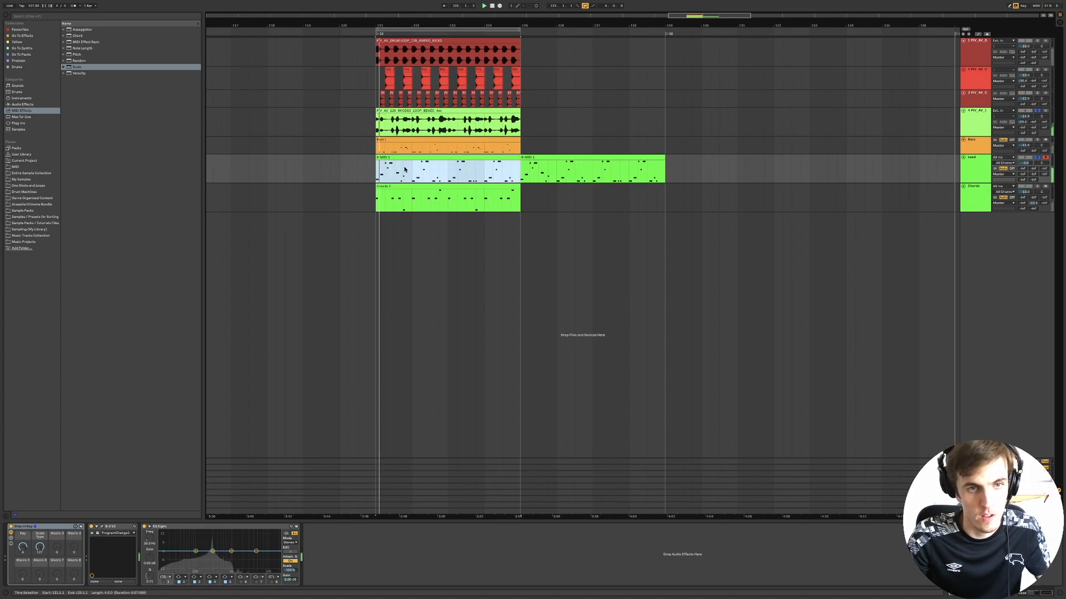
{"action": "left_click", "coordinate": [11, 530]}
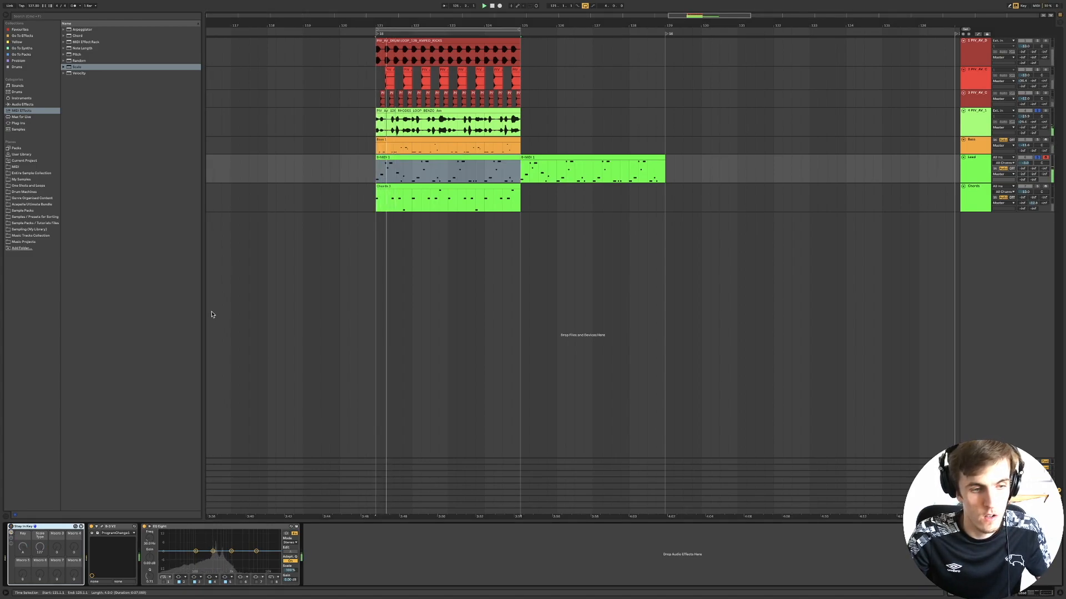
Open the copied Lead clip, play it and examine which of its notes lie on black keys.
{"action": "key", "text": "shift+Tab"}
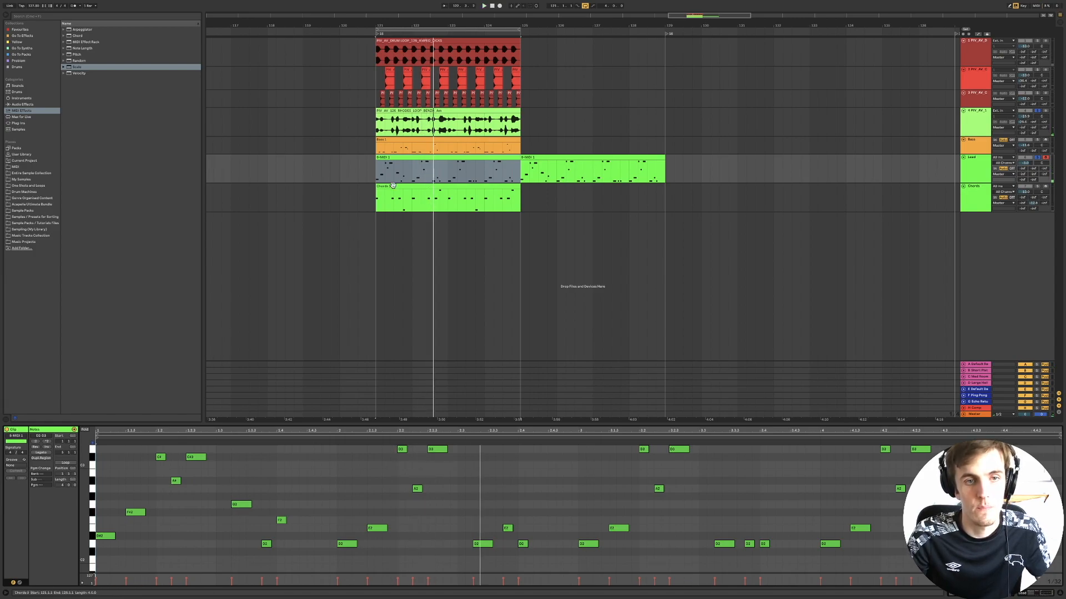
{"action": "key", "text": "space"}
{"action": "key", "text": "space"}
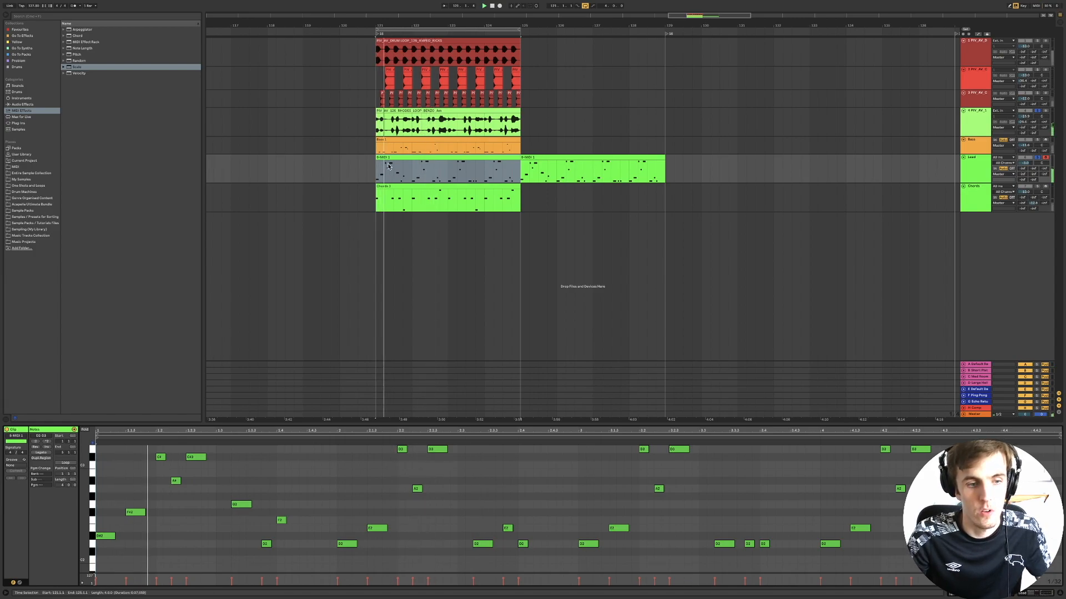
{"action": "key", "text": "space"}
{"action": "left_click", "coordinate": [92, 537]}
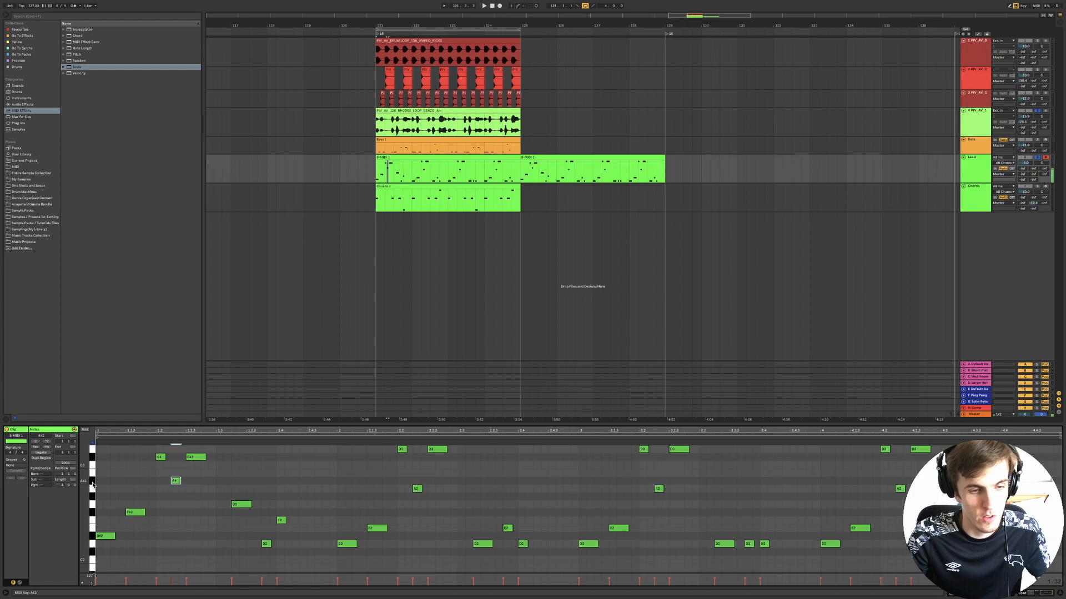
{"action": "left_click", "coordinate": [93, 459]}
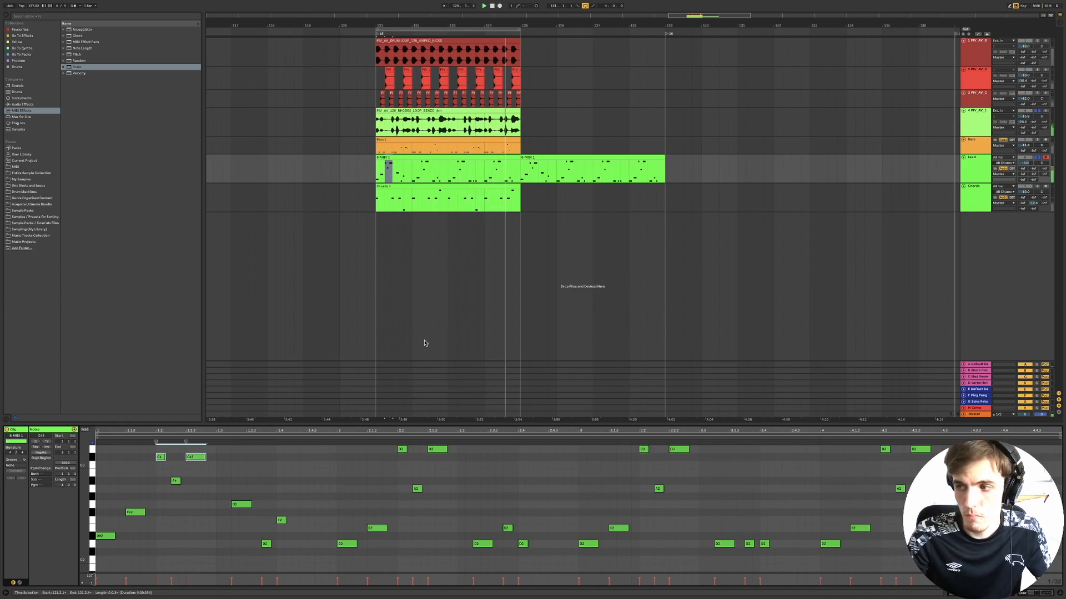
Play the loop with the Stay in Key rack on, then move the loop's Lead clip directly after the other Lead clip.
{"action": "double_click", "coordinate": [979, 169]}
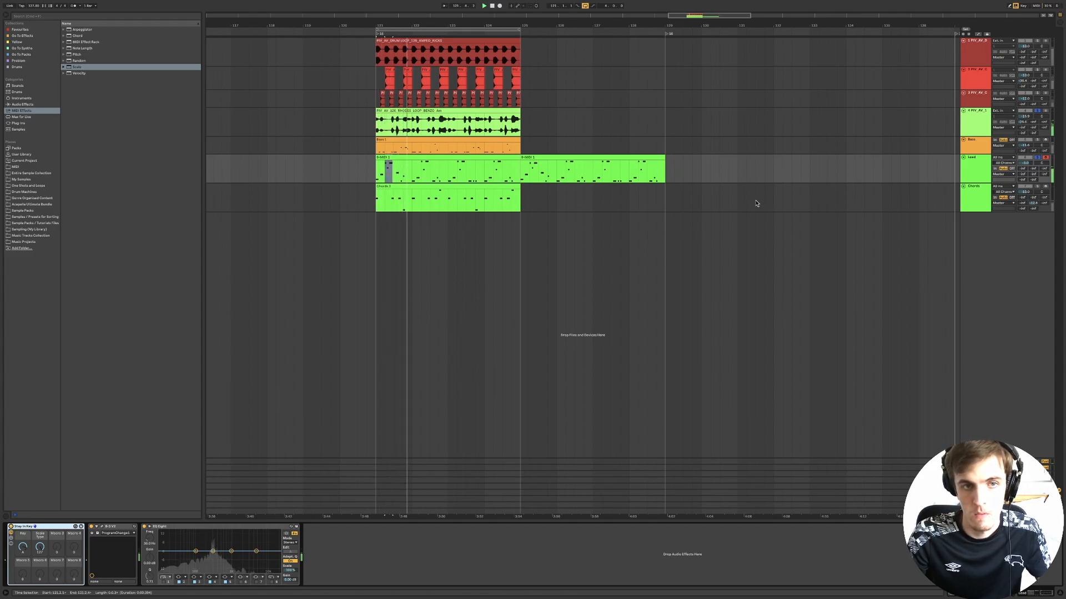
{"action": "left_click", "coordinate": [497, 159]}
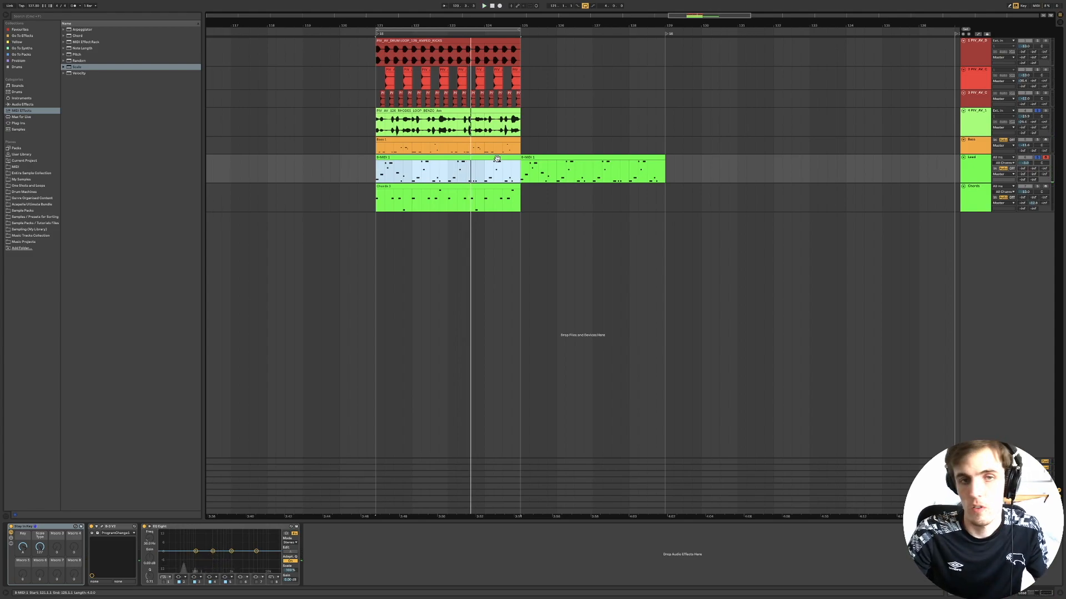
{"action": "double_click", "coordinate": [498, 159]}
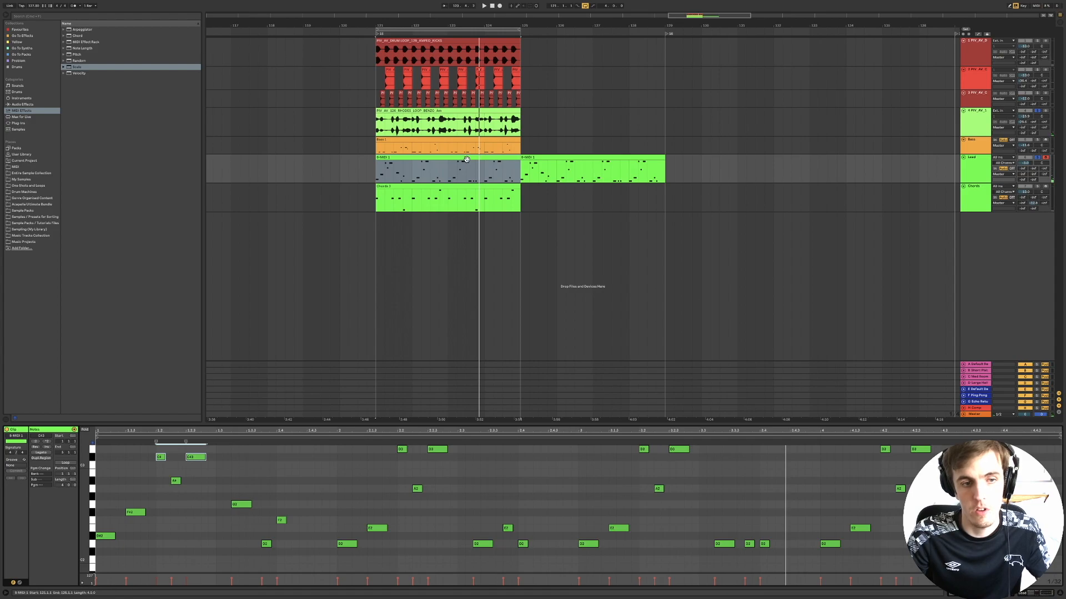
{"action": "left_click_drag", "start_coordinate": [467, 159], "coordinate": [758, 167]}
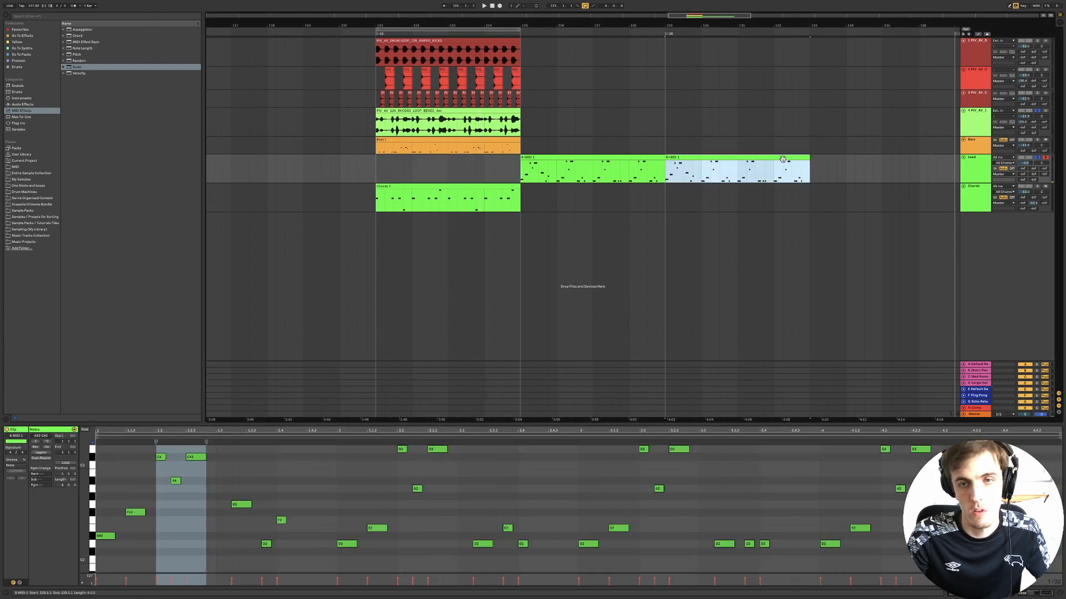
Set the Chords track's MIDI input to Lead and record about two bars of the moved Lead clip's notes onto it.
{"action": "left_click", "coordinate": [977, 187]}
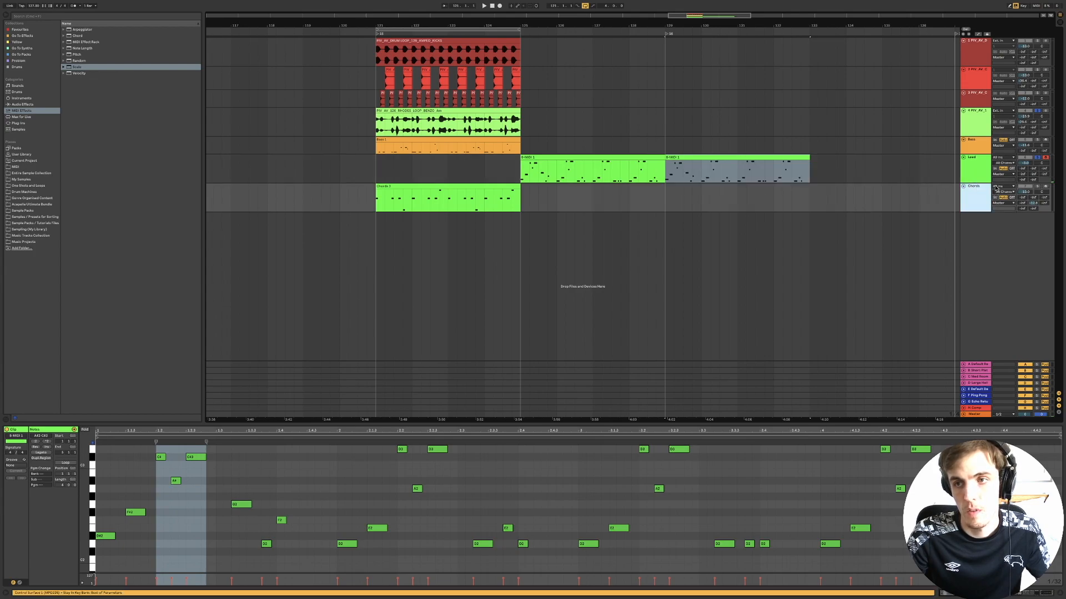
{"action": "left_click", "coordinate": [996, 187]}
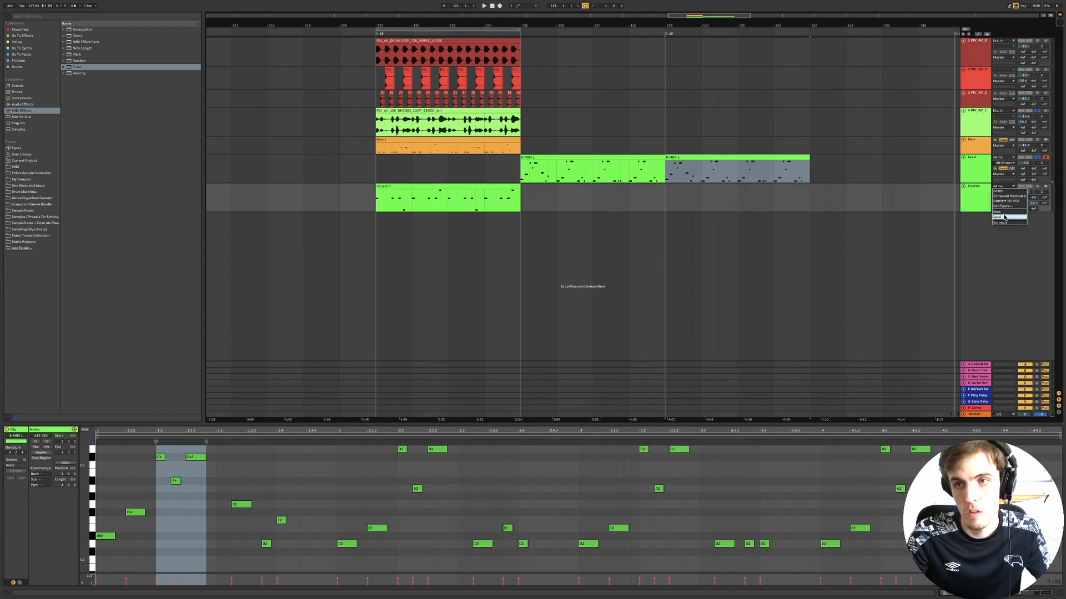
{"action": "left_click", "coordinate": [664, 198]}
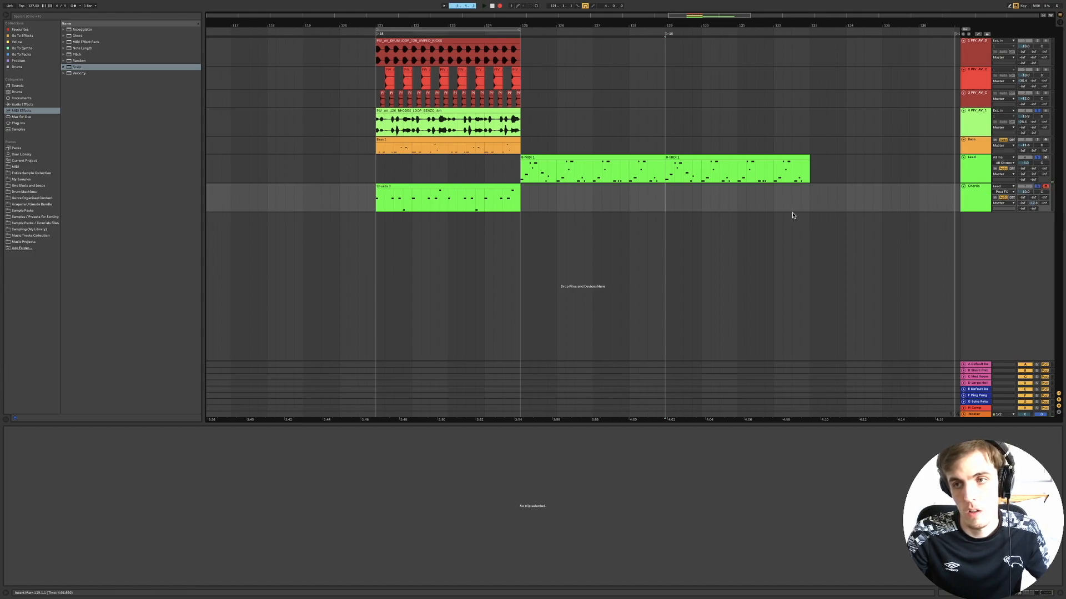
{"action": "key", "text": "space"}
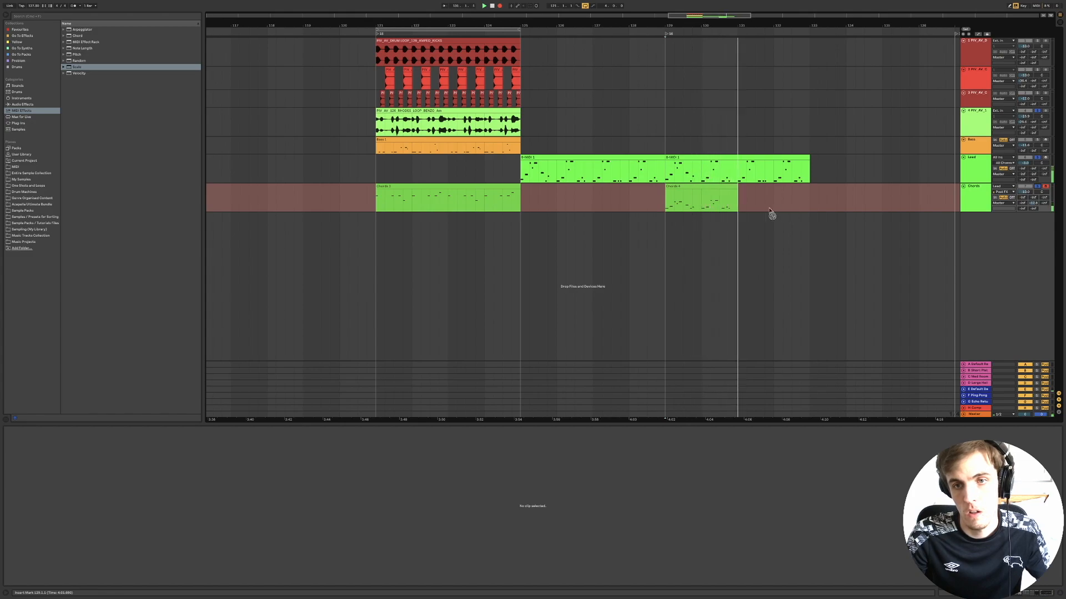
{"action": "key", "text": "space"}
Open the recorded Chords clip, check the D, E and F keys its notes use and play it back.
{"action": "left_click", "coordinate": [689, 187]}
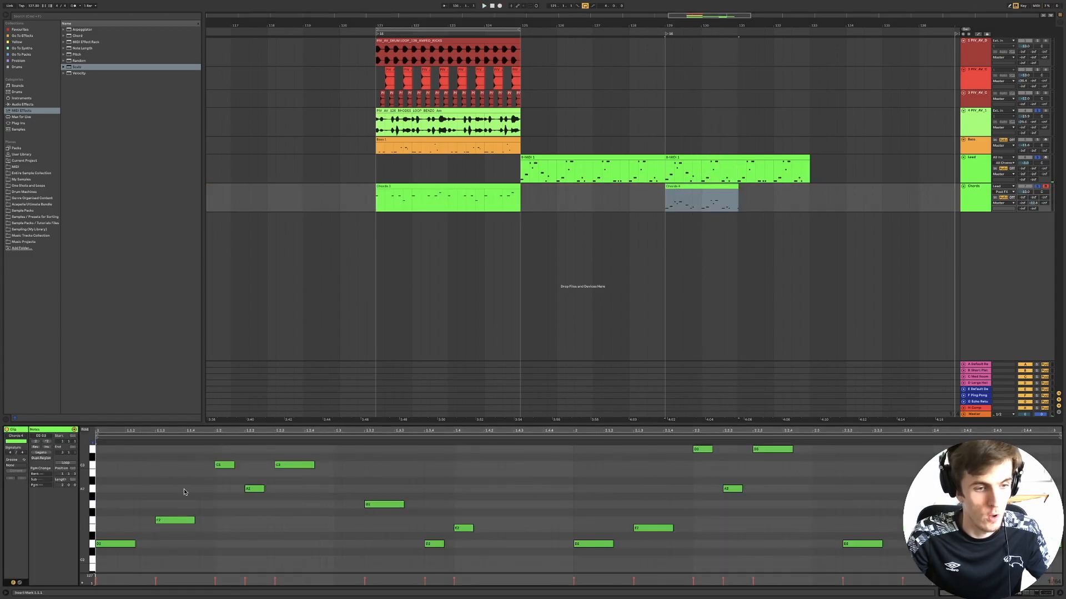
{"action": "left_click", "coordinate": [92, 544]}
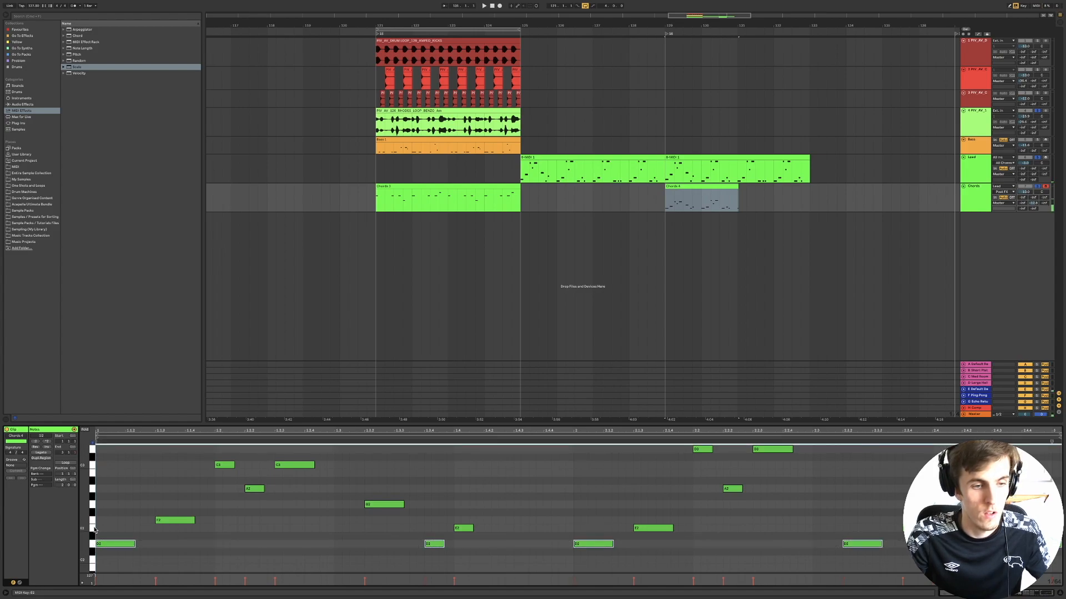
{"action": "left_click", "coordinate": [93, 528]}
{"action": "left_click", "coordinate": [92, 521]}
{"action": "key", "text": "space"}
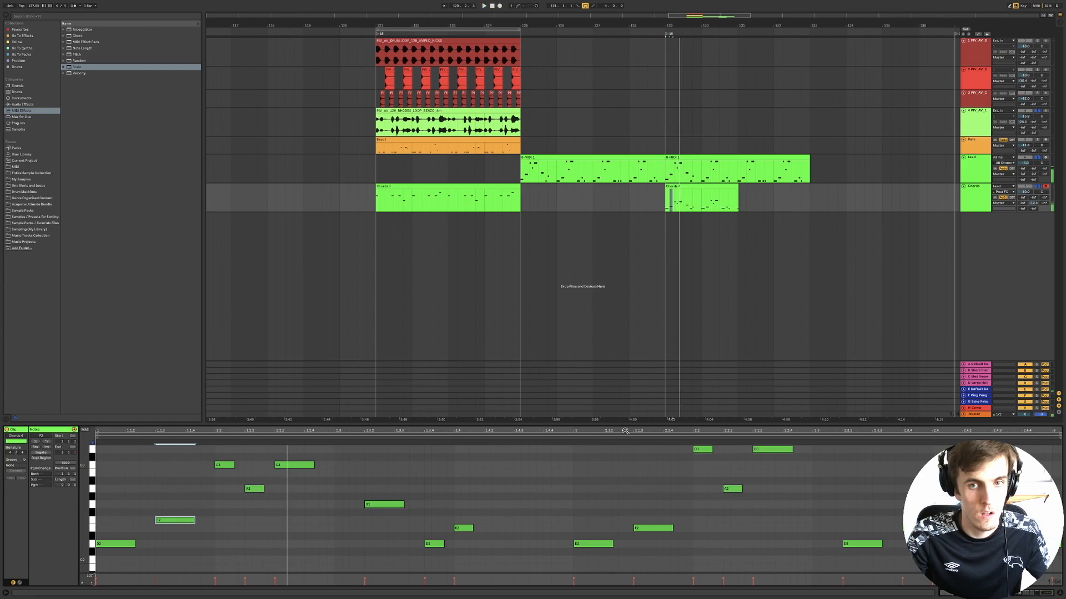
Show the Chords track's devices, then play the first Lead clip after the loop and toggle the Lead track's Stay in Key rack.
{"action": "key", "text": "shift+Tab"}
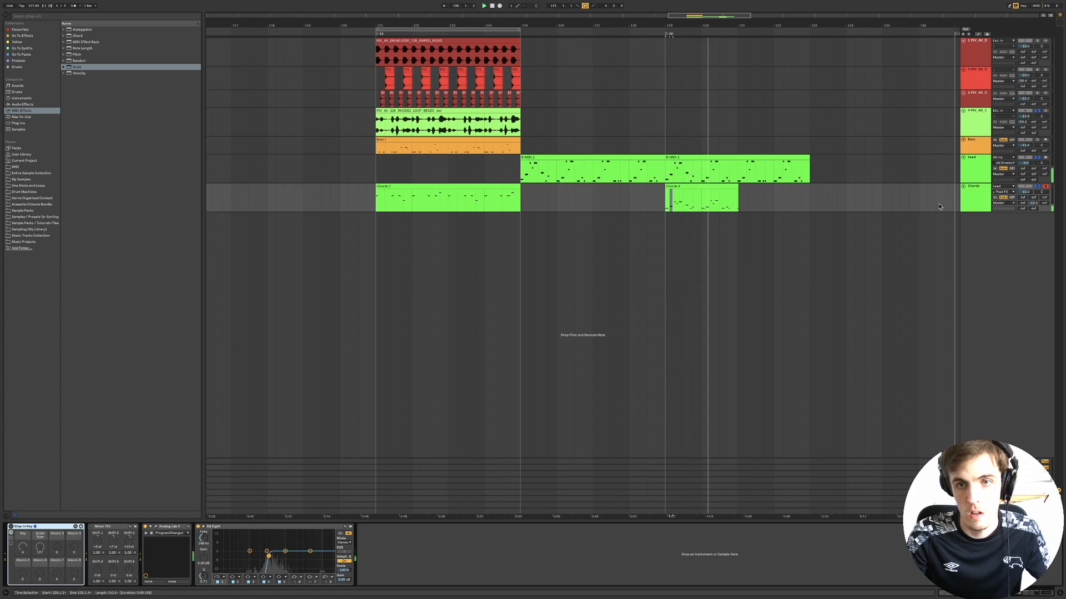
{"action": "left_click", "coordinate": [980, 191]}
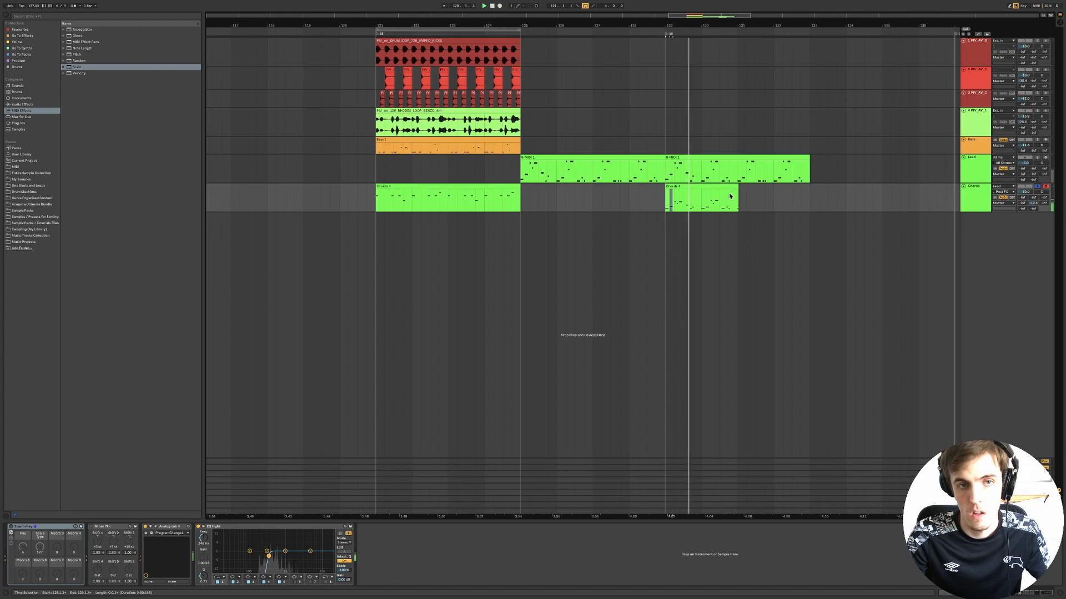
{"action": "left_click", "coordinate": [582, 163]}
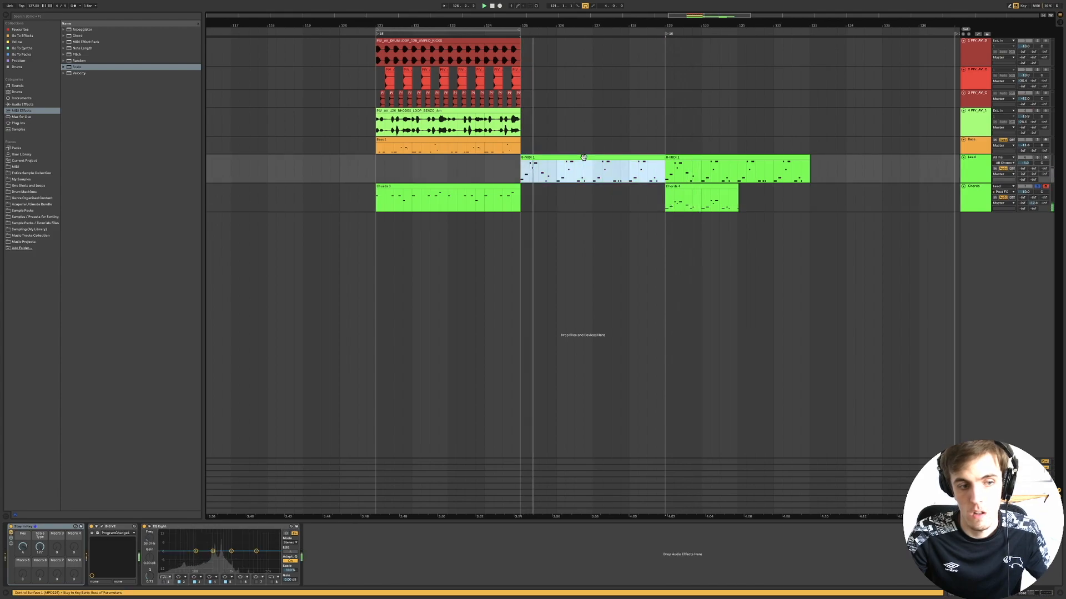
{"action": "left_click", "coordinate": [975, 166]}
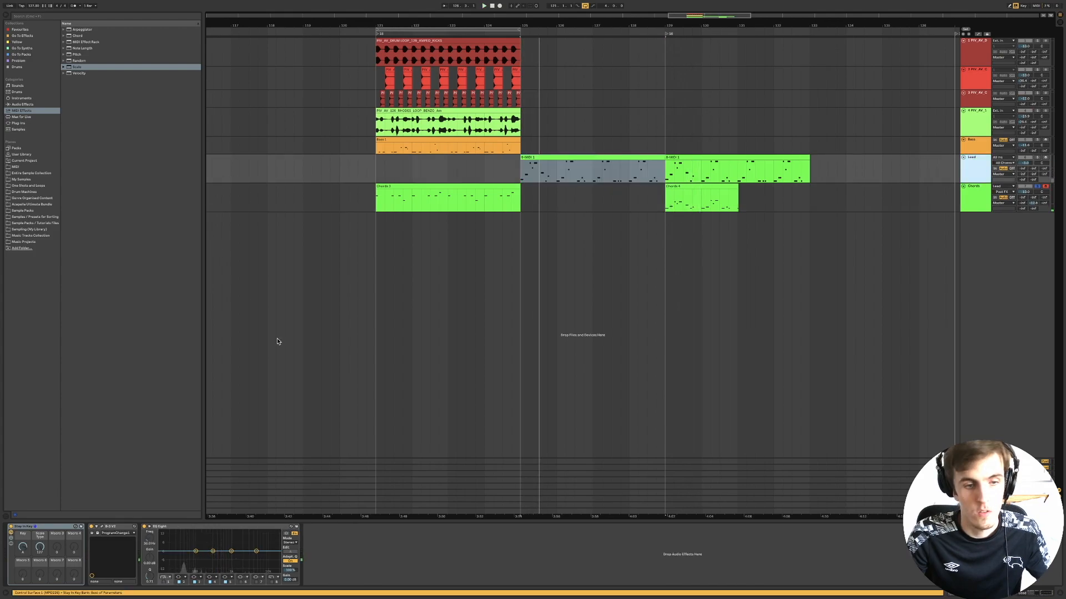
{"action": "left_click", "coordinate": [10, 527]}
{"action": "key", "text": "space"}
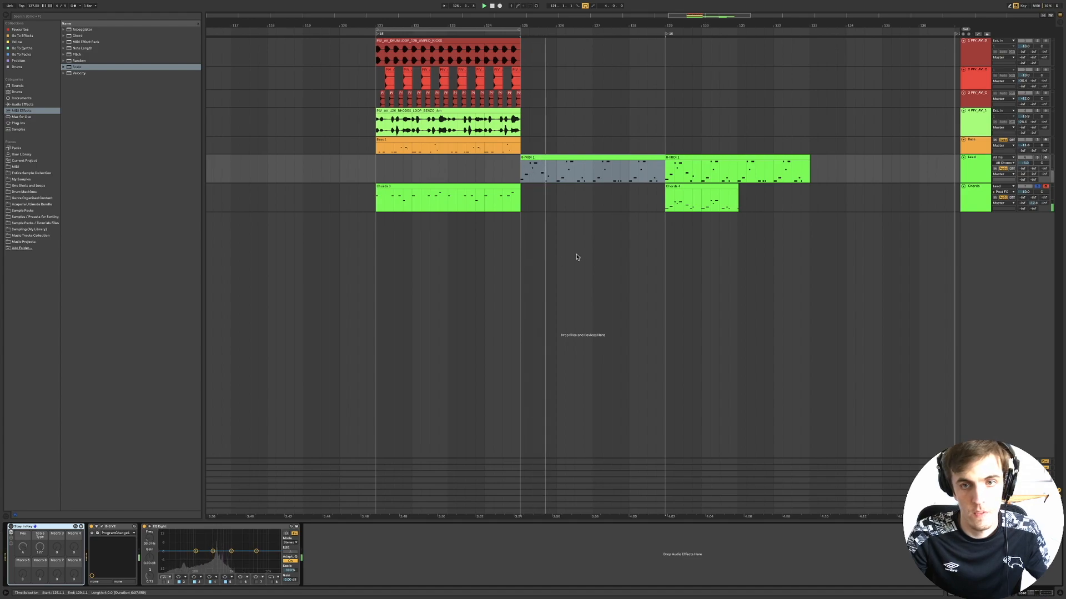
Set the Chords track's MIDI input back to All Ins and delete the recorded two-bar Chords clip.
{"action": "left_click_drag", "start_coordinate": [667, 203], "coordinate": [542, 209]}
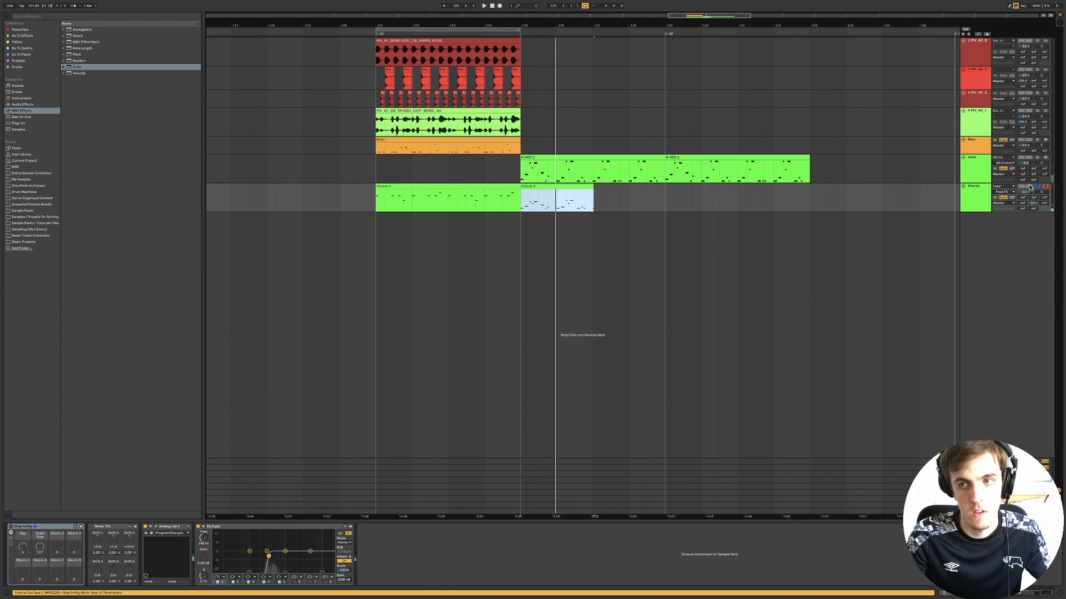
{"action": "left_click", "coordinate": [996, 189]}
{"action": "left_click", "coordinate": [999, 187]}
{"action": "left_click", "coordinate": [1000, 191]}
{"action": "key", "text": "space"}
{"action": "left_click", "coordinate": [573, 186]}
{"action": "key", "text": "Delete"}
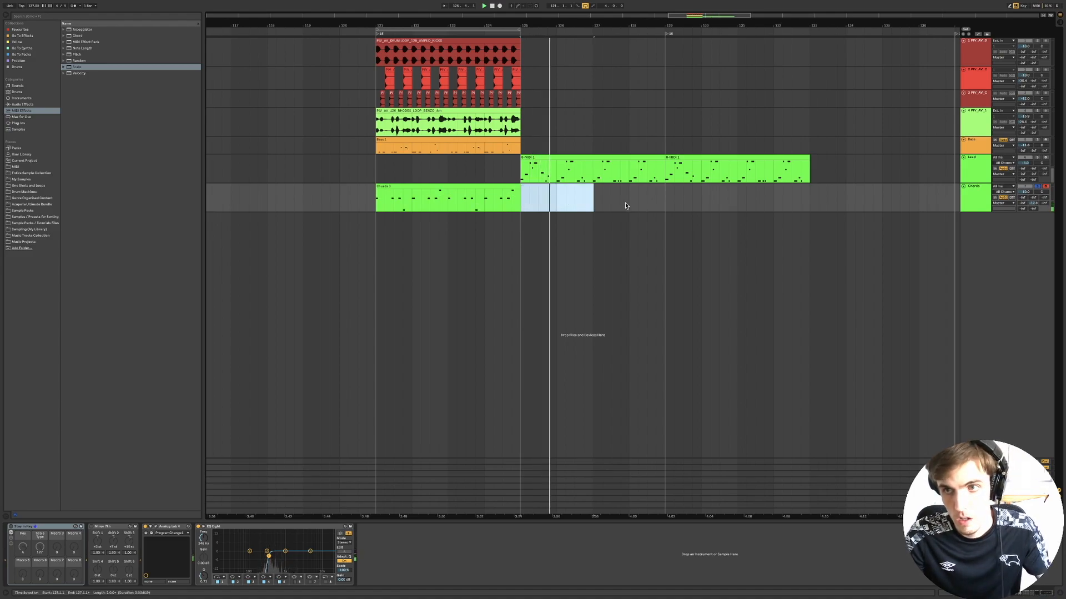
Move the Lead clip that follows the loop back into the loop and toggle the Lead track's Stay in Key rack during playback.
{"action": "left_click_drag", "start_coordinate": [553, 158], "coordinate": [420, 172]}
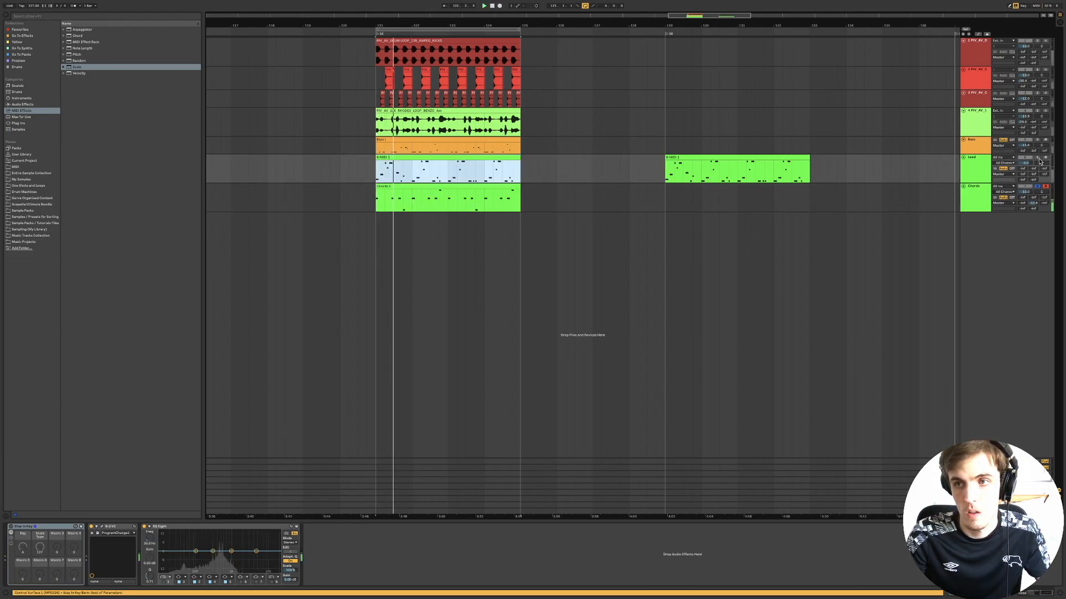
{"action": "left_click", "coordinate": [973, 173]}
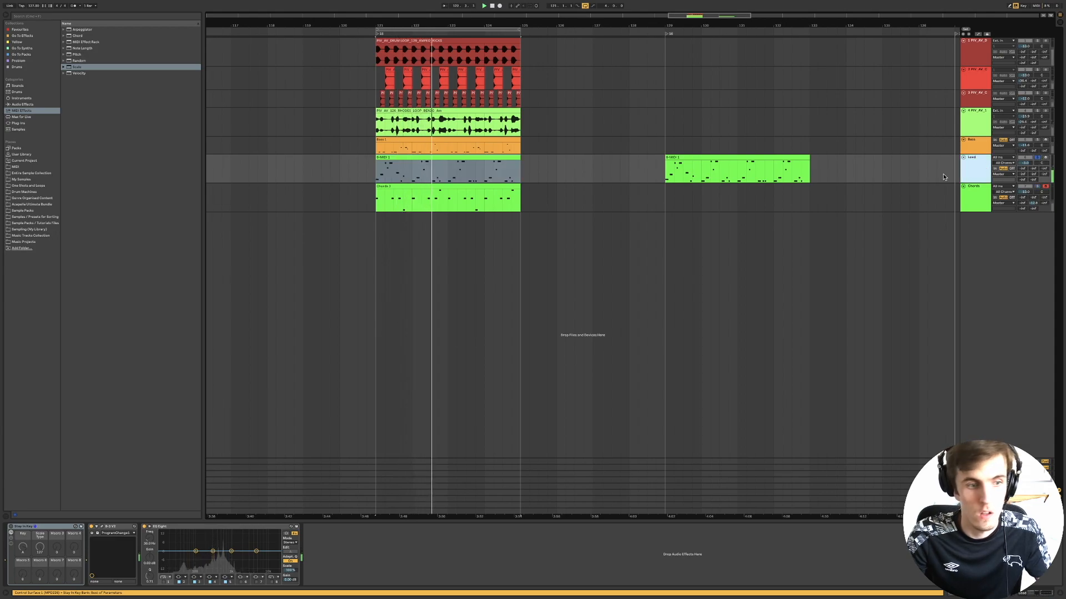
{"action": "left_click", "coordinate": [10, 530]}
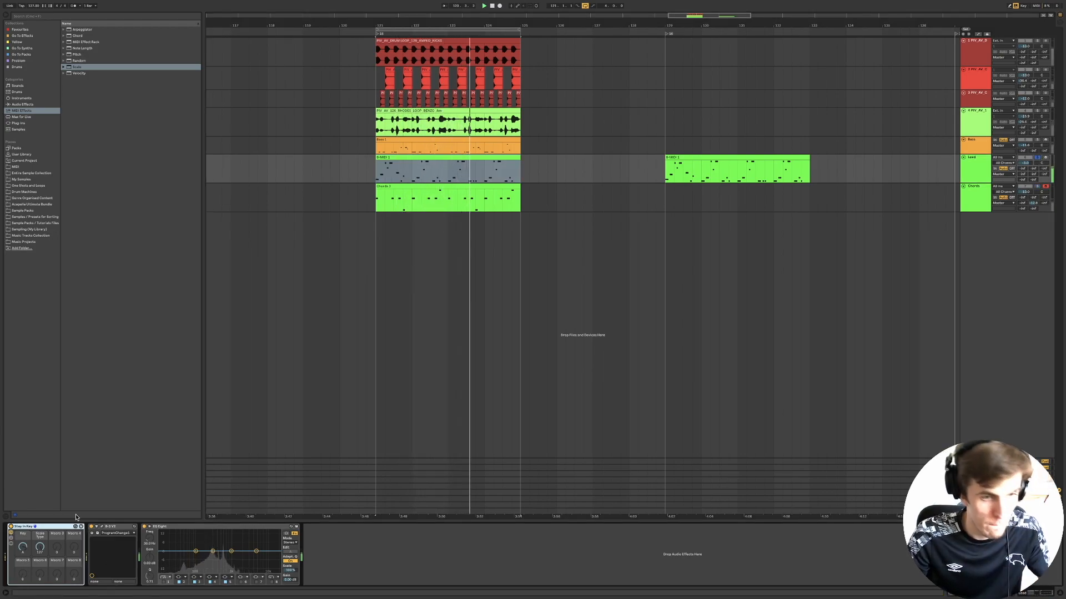
Solo the Rhodes track alongside the Lead and move the Chords clip out of the loop to directly after it.
{"action": "left_click", "coordinate": [1036, 110], "text": "super"}
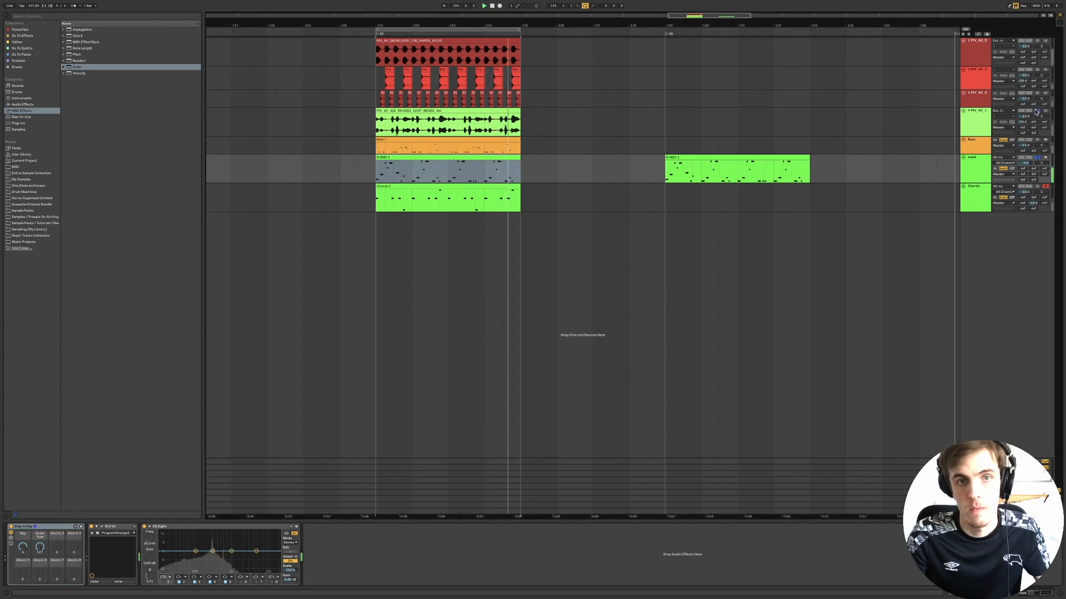
{"action": "left_click", "coordinate": [977, 192]}
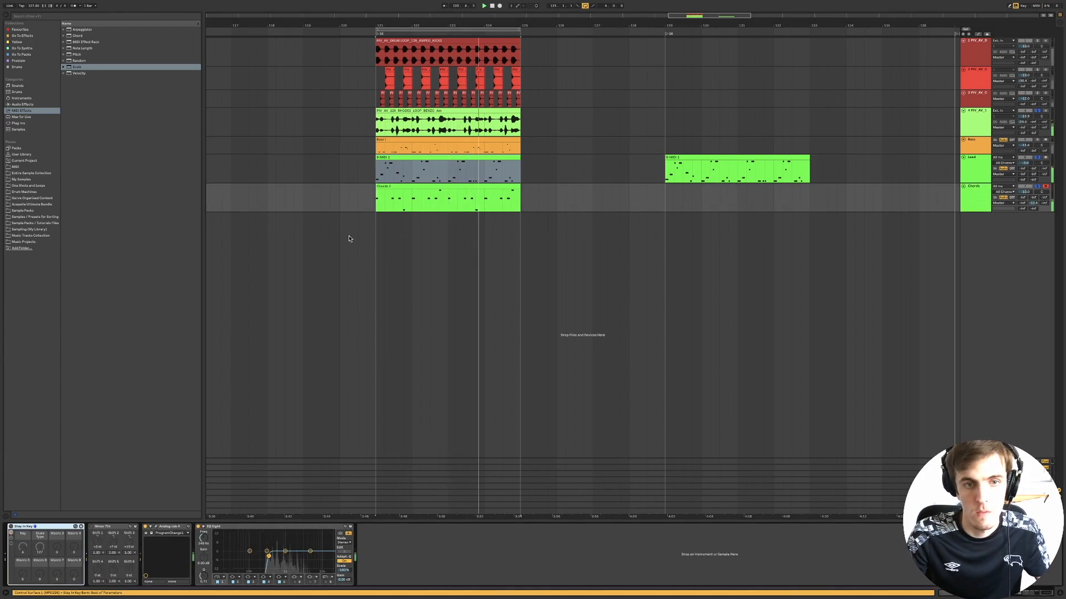
{"action": "left_click_drag", "start_coordinate": [393, 192], "coordinate": [537, 194]}
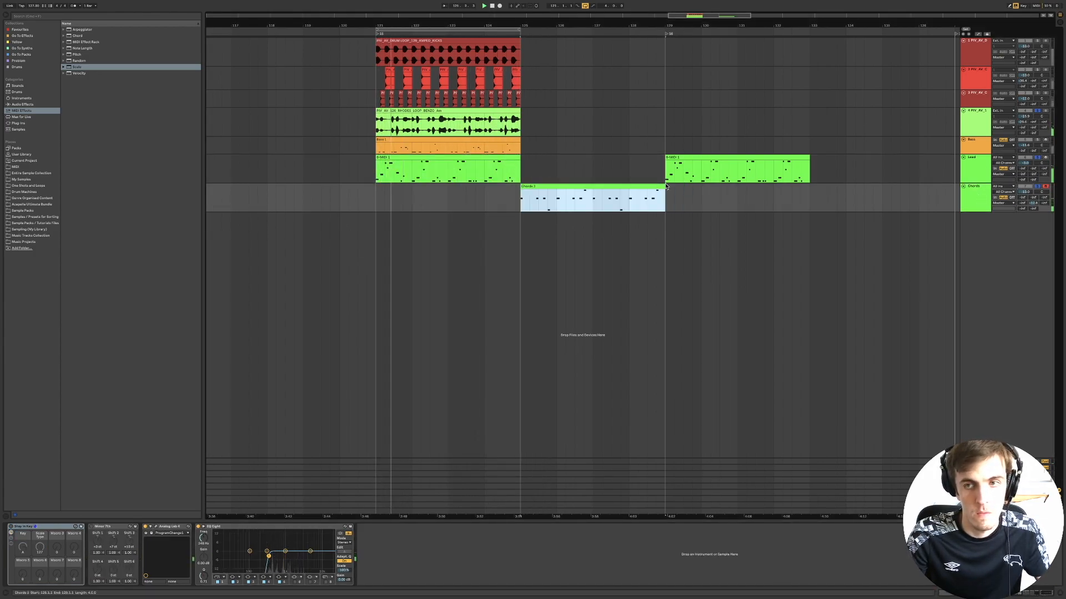
Toggle the Chords track's solo and its Stay in Key rack while the loop plays.
{"action": "left_click", "coordinate": [1037, 187]}
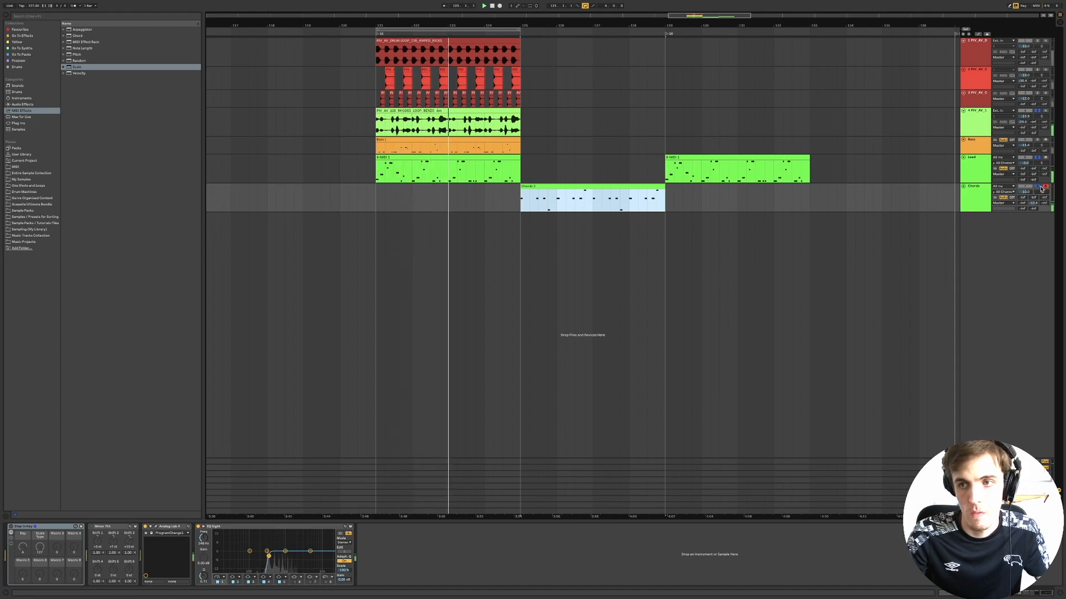
{"action": "key", "text": "0"}
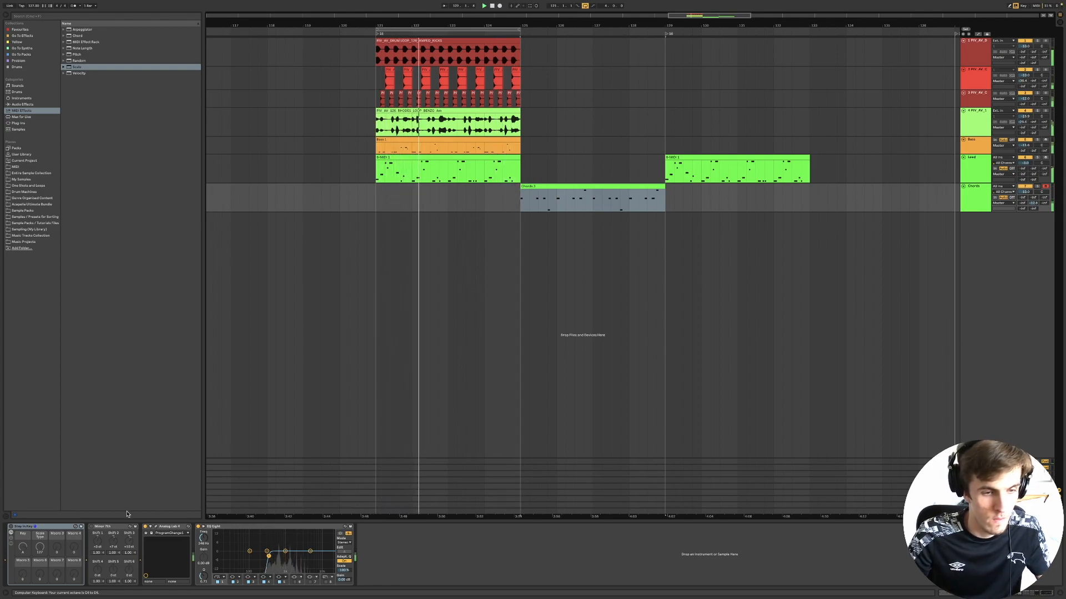
{"action": "left_click", "coordinate": [12, 529]}
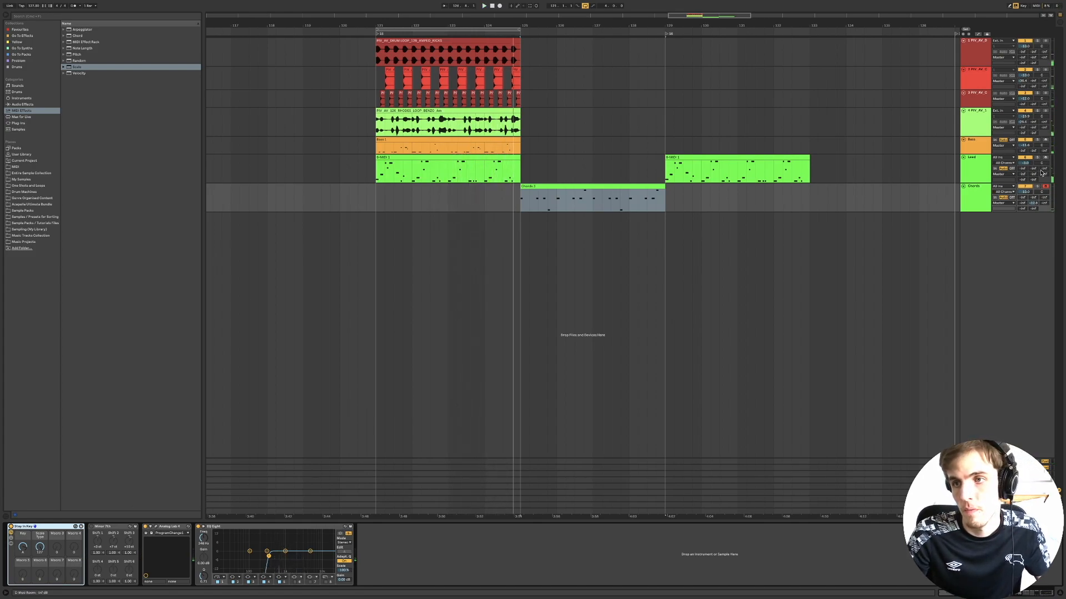
Toggle the Chords track's solo, move its clip back into the loop and set the playback position to the loop start.
{"action": "left_click", "coordinate": [1037, 186]}
{"action": "left_click_drag", "start_coordinate": [589, 199], "coordinate": [444, 203]}
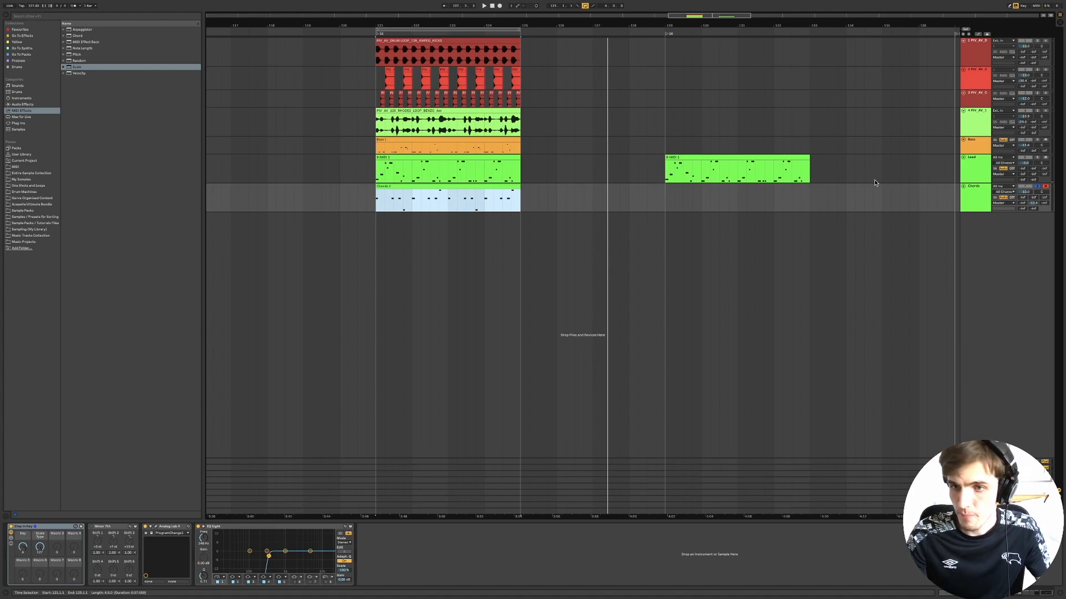
{"action": "left_click", "coordinate": [375, 242]}
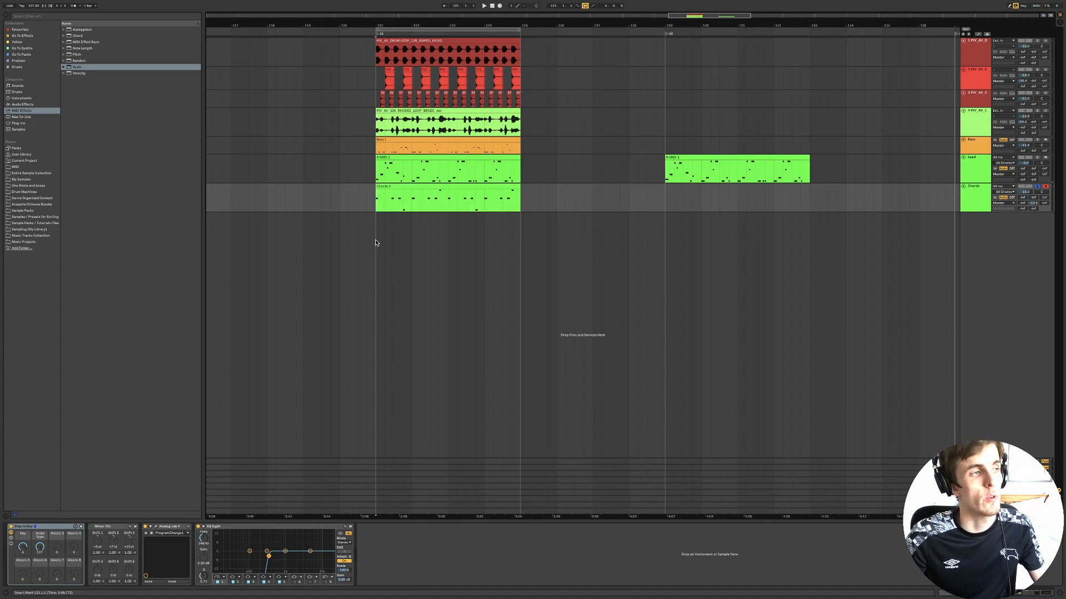